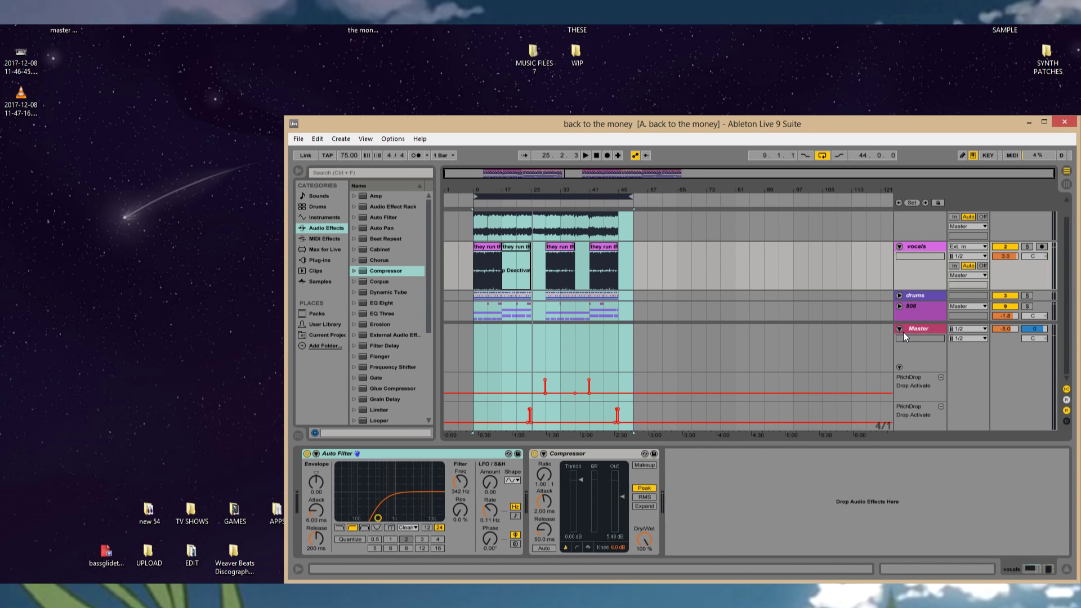
# - Play the arrangement and unfold the 808 group track from the Session mixer, returning to the Arrangement
pyautogui.click(1030, 121)
pyautogui.press('space')
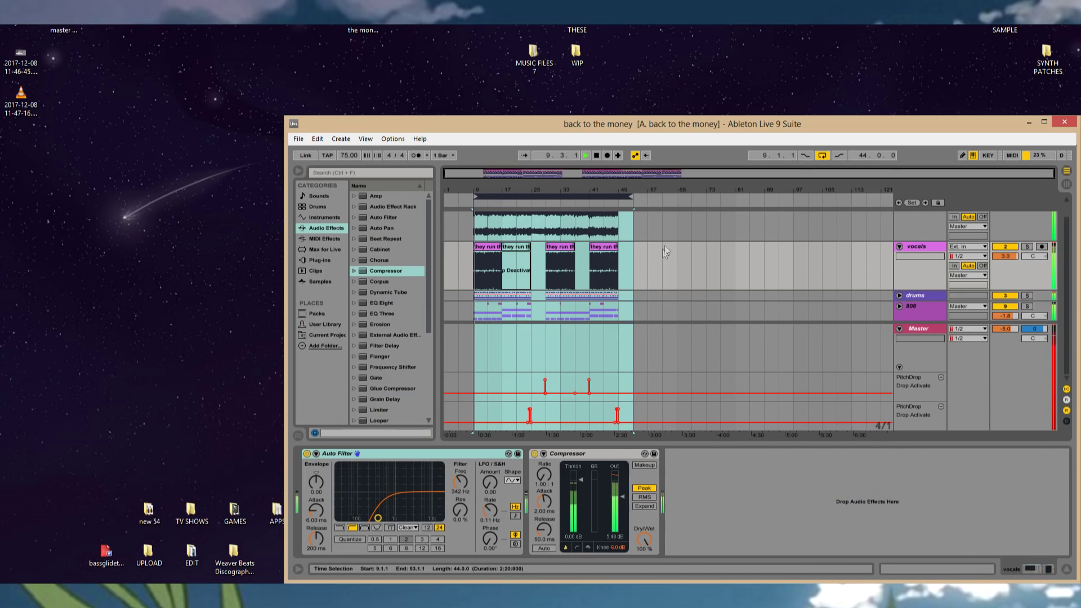
pyautogui.press('Tab')
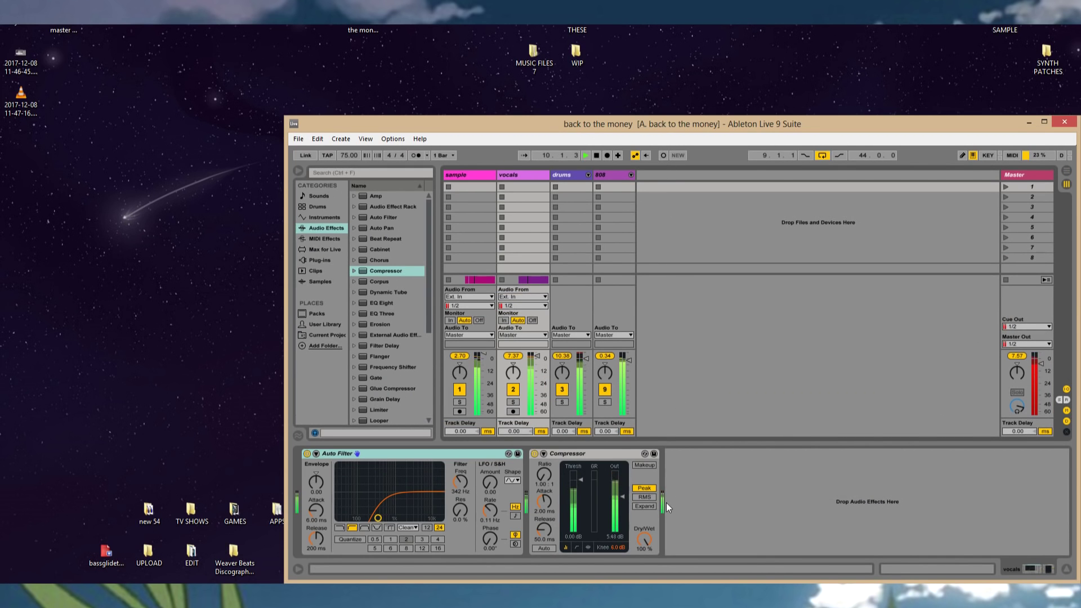
pyautogui.click(630, 175)
pyautogui.press('Tab')
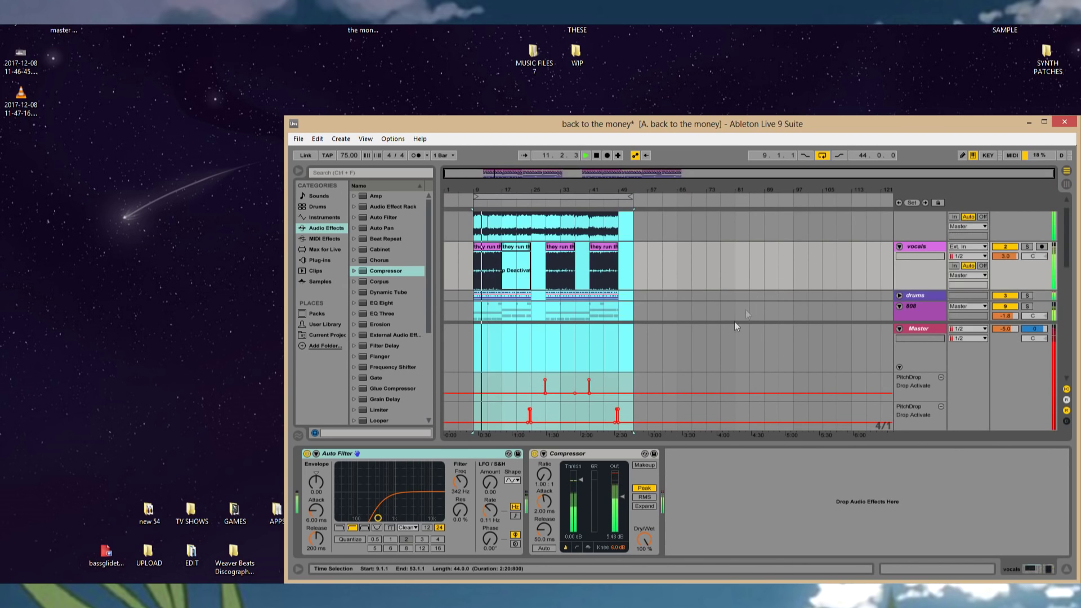
# - Hide the Master track's two PitchDrop automation lanes, listen to the 808 tracks in full screen and stop playback
pyautogui.scroll(-8, 734, 322)
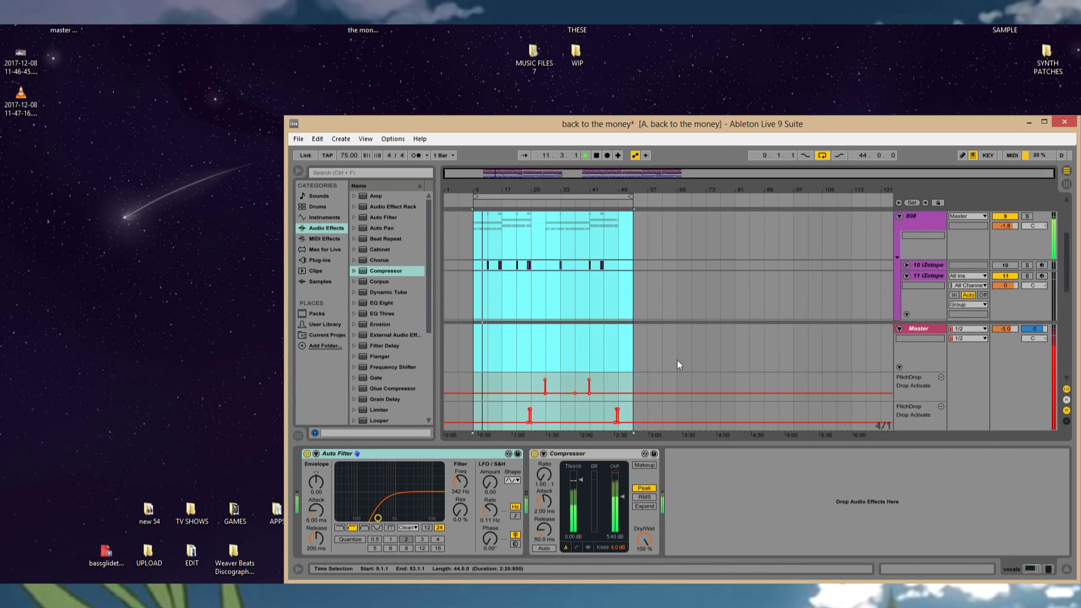
pyautogui.click(941, 377)
pyautogui.click(941, 407)
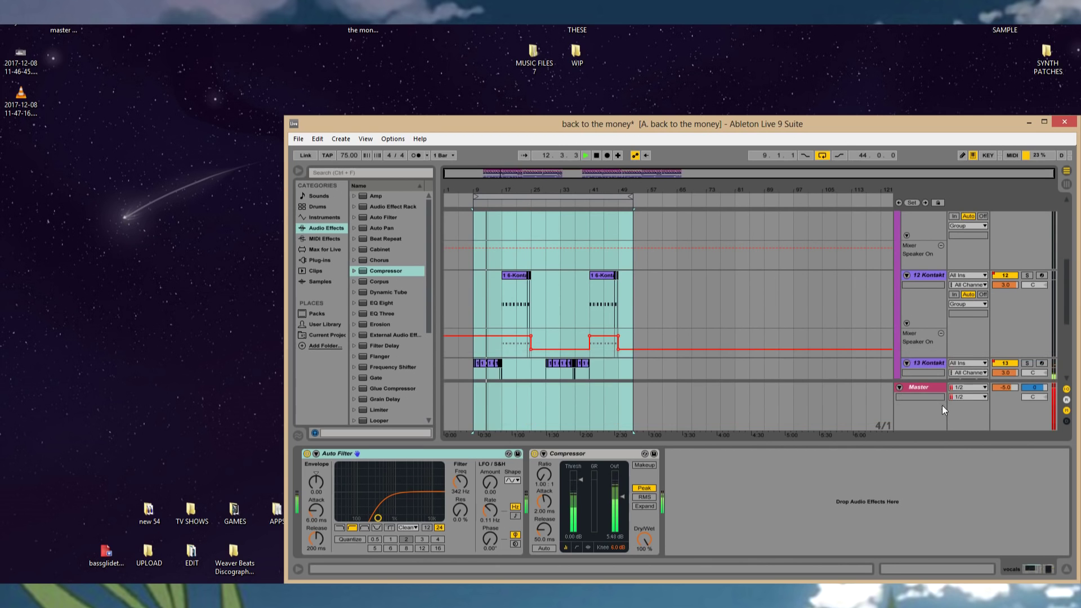
pyautogui.press('F11')
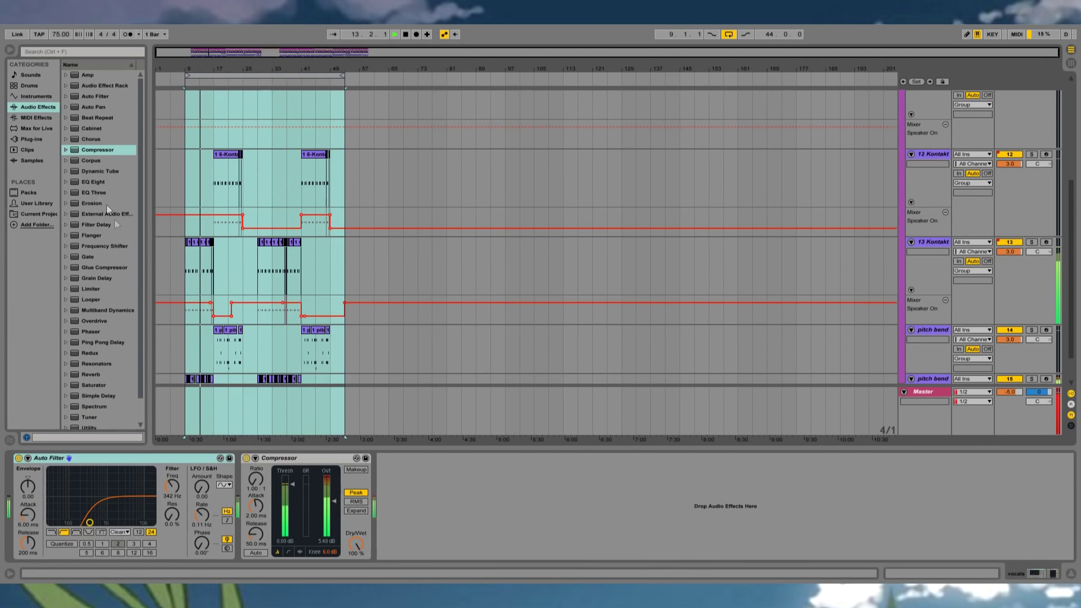
pyautogui.scroll(-3, 266, 325)
pyautogui.scroll(-1, 269, 319)
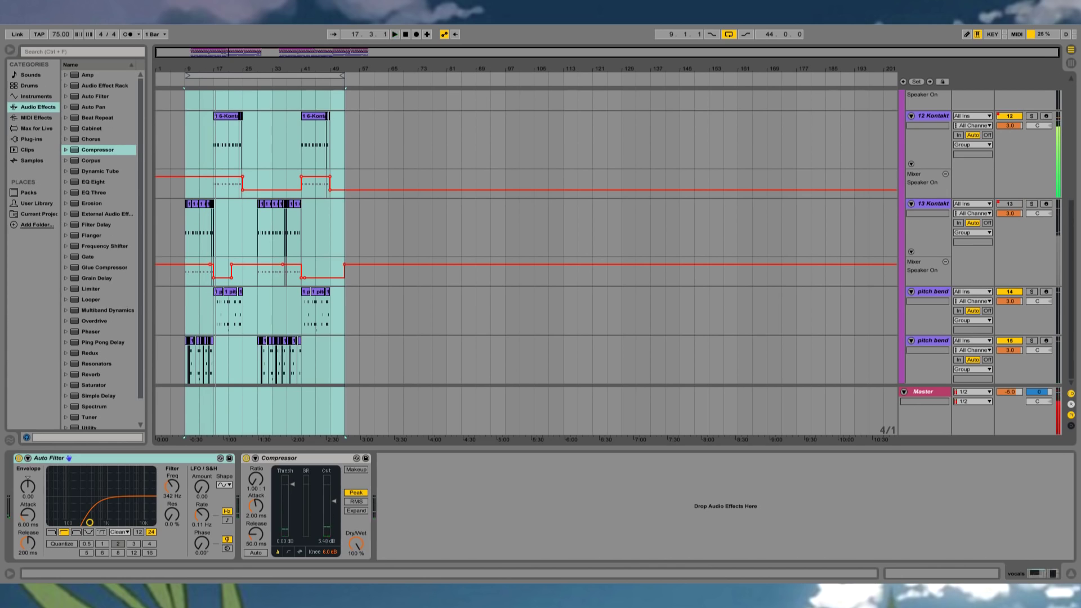
pyautogui.press('space')
# - Leave full screen, save the current set and maximize the window again
pyautogui.press('F11')
pyautogui.moveTo(853, 104); pyautogui.dragTo(575, 70)
pyautogui.scroll(-2, 555, 225)
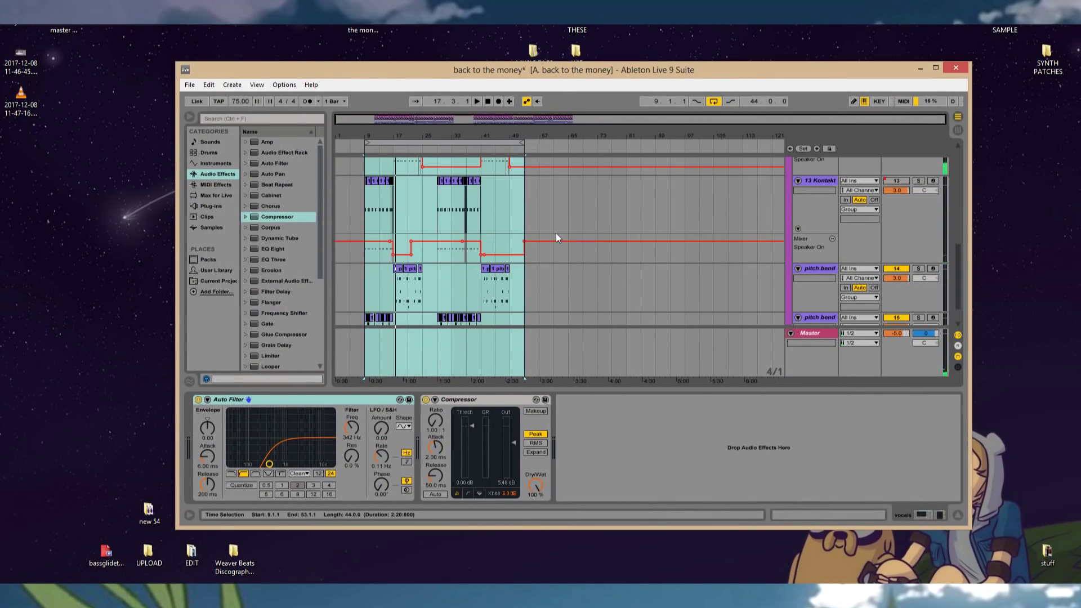
pyautogui.scroll(-1, 563, 231)
pyautogui.scroll(3, 621, 226)
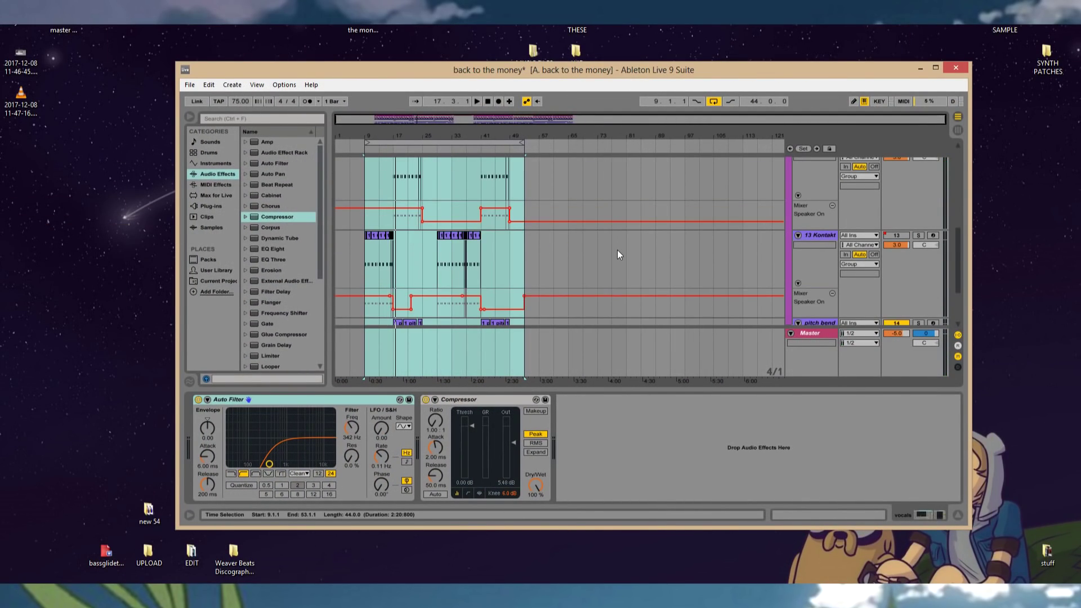
pyautogui.hotkey('ctrl', 's')
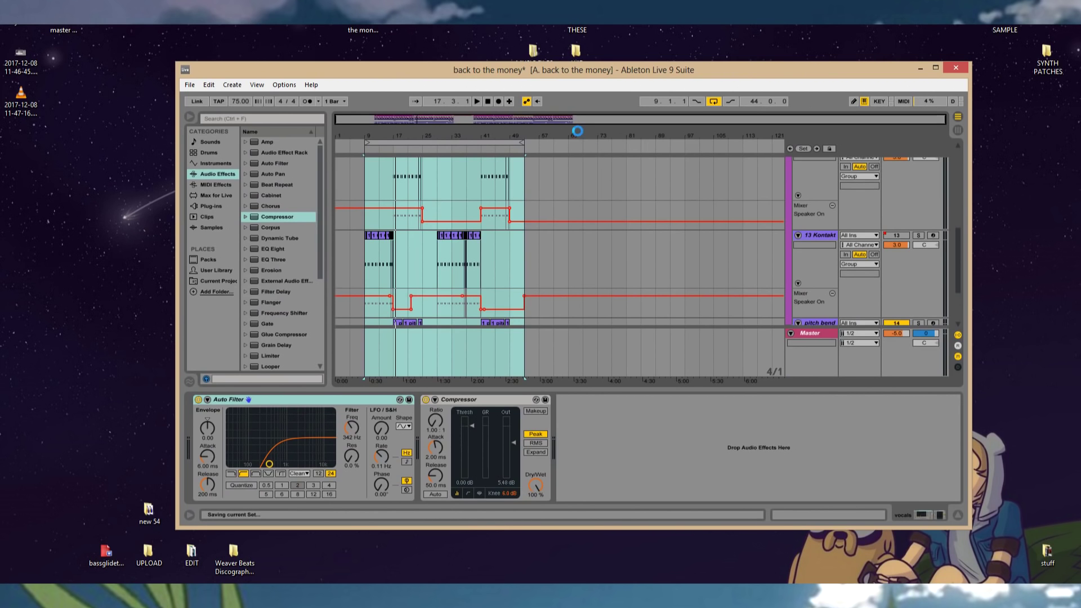
pyautogui.doubleClick(579, 71)
# - Open the Kontakt 5 instrument on the TUTORIAL track and look through the available 808 patches
pyautogui.scroll(2, 573, 326)
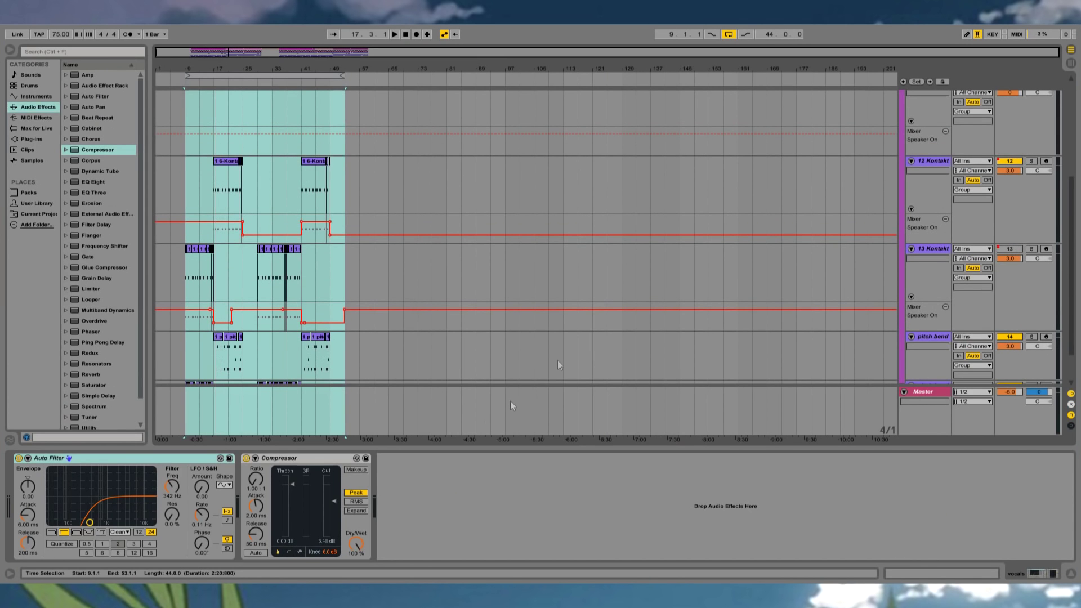
pyautogui.scroll(-2, 559, 366)
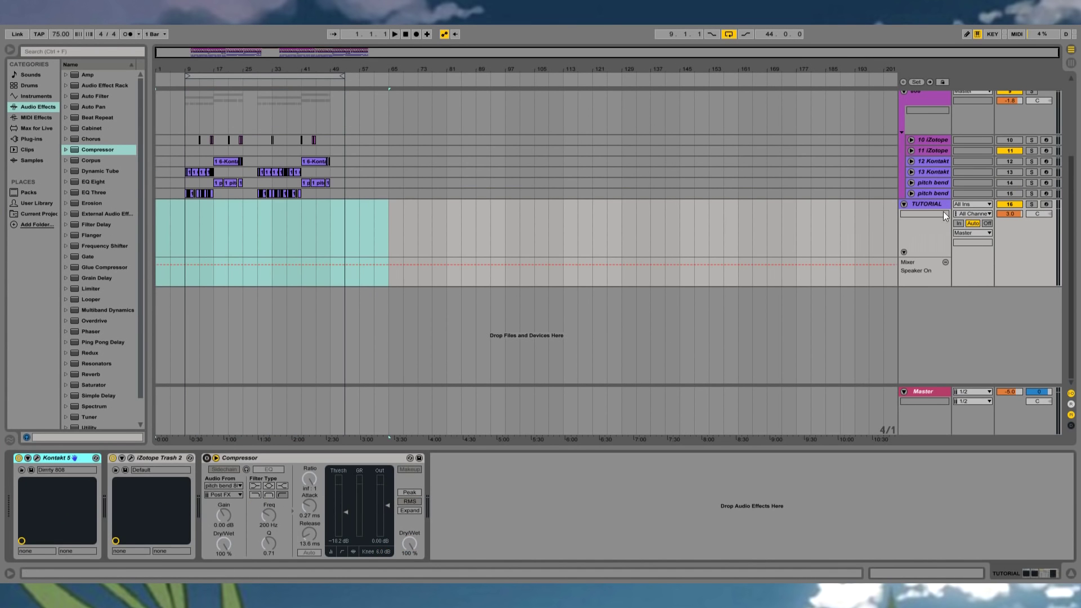
pyautogui.click(53, 458)
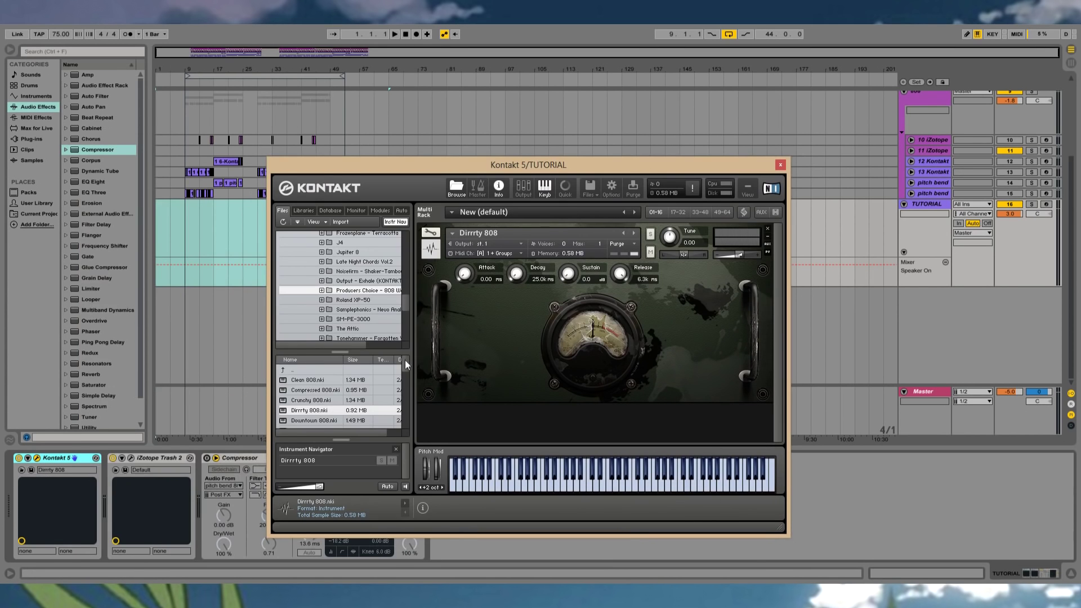
pyautogui.moveTo(405, 360); pyautogui.dragTo(397, 414)
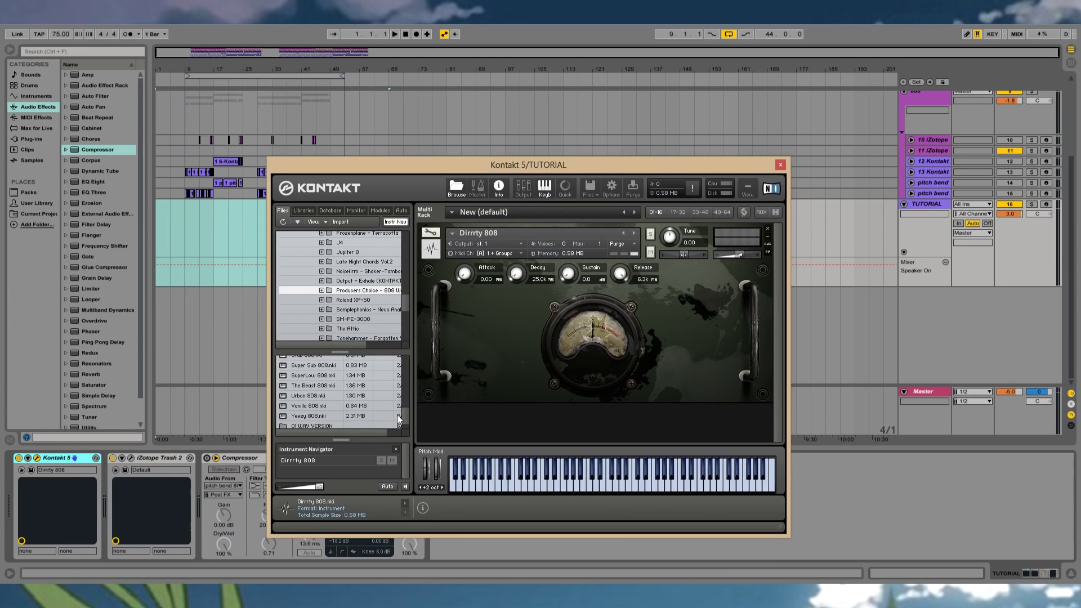
pyautogui.scroll(8, 397, 417)
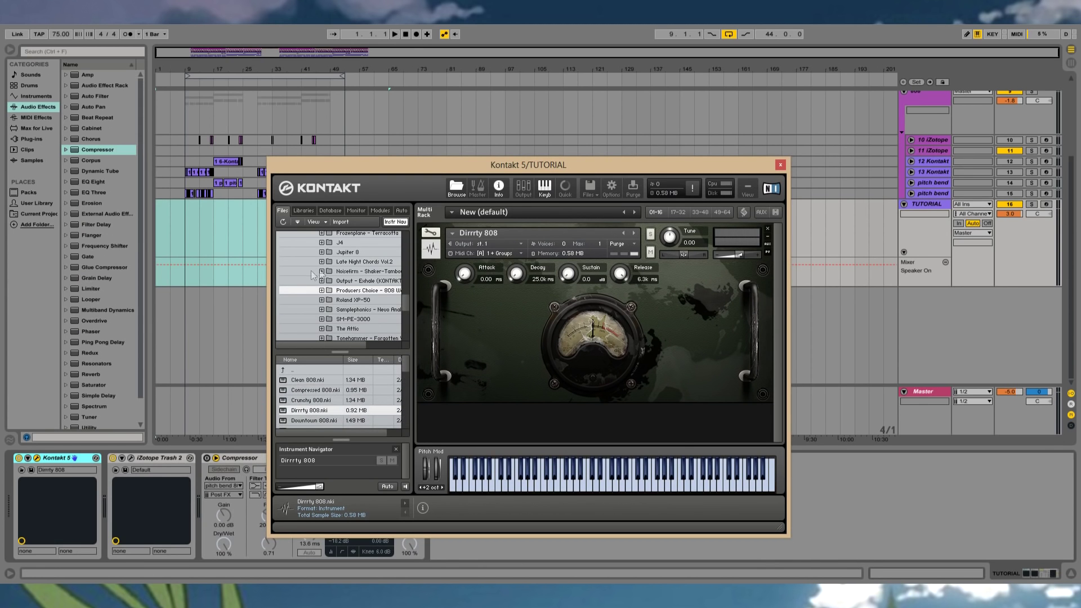
# - Open the Dirrrty 808 instrument for editing and add a glide modulator to its source Tune
pyautogui.click(431, 236)
pyautogui.click(431, 236)
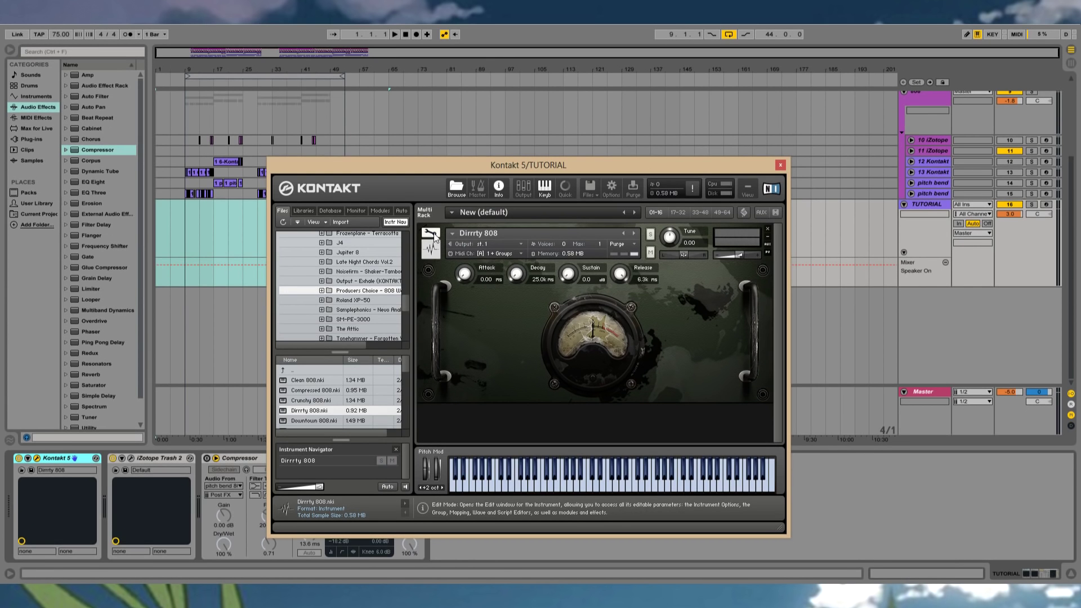
pyautogui.click(431, 235)
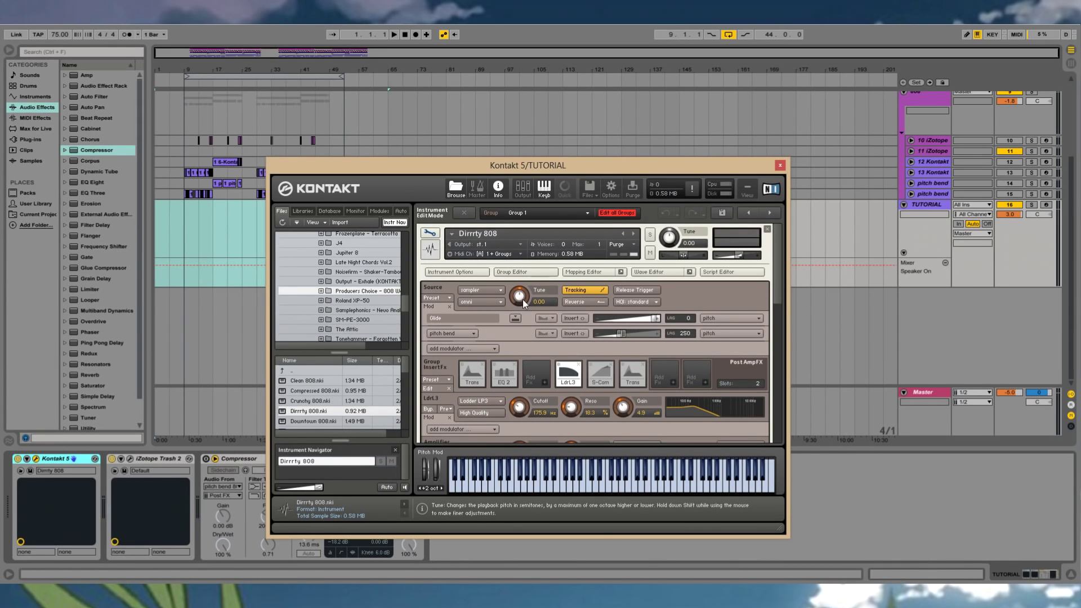
pyautogui.rightClick(522, 299)
pyautogui.click(522, 295)
pyautogui.rightClick(523, 297)
pyautogui.moveTo(564, 332)
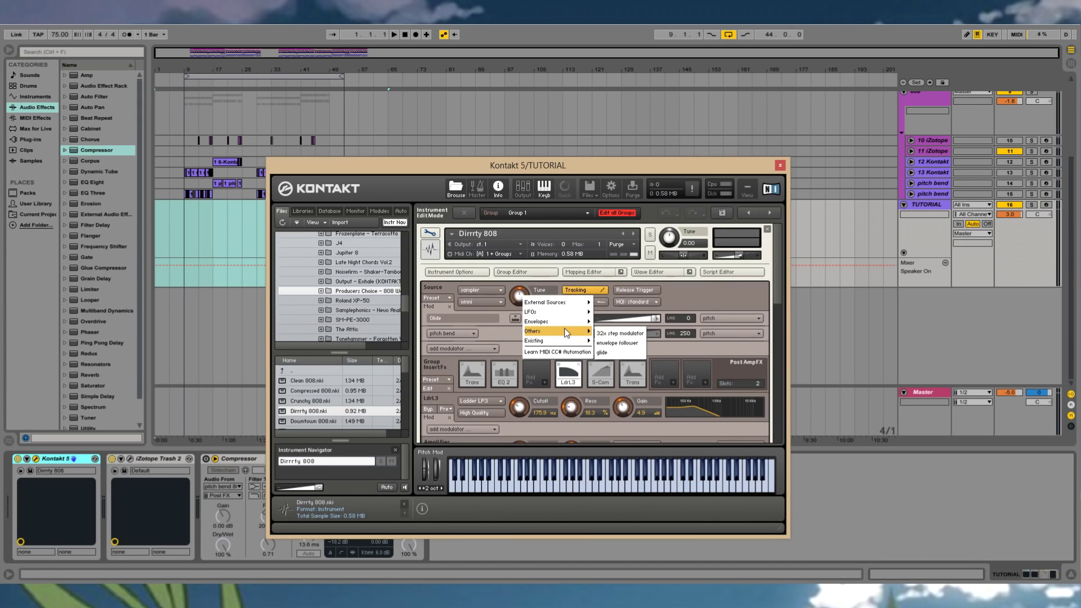
pyautogui.click(614, 353)
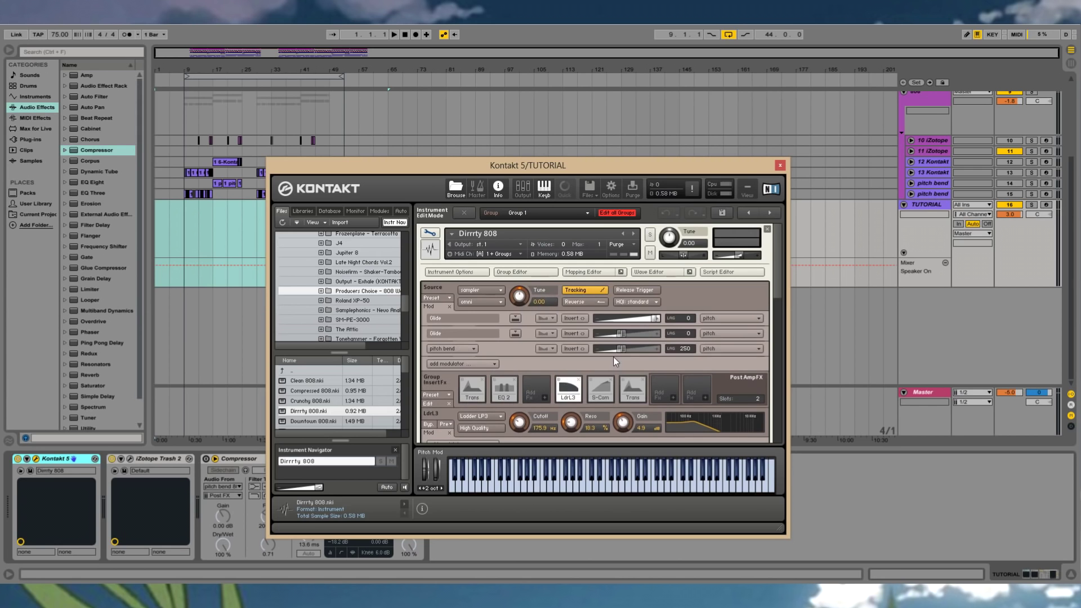
pyautogui.click(657, 321)
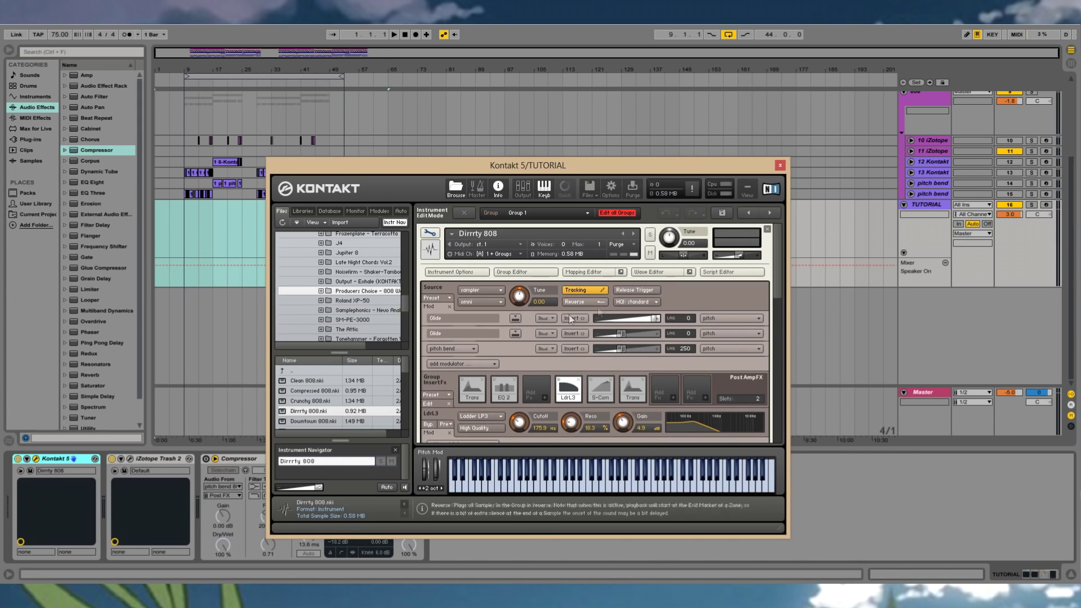
# - Load the factory Performance script Unisono - Portamento into the Script Editor's second slot
pyautogui.click(723, 273)
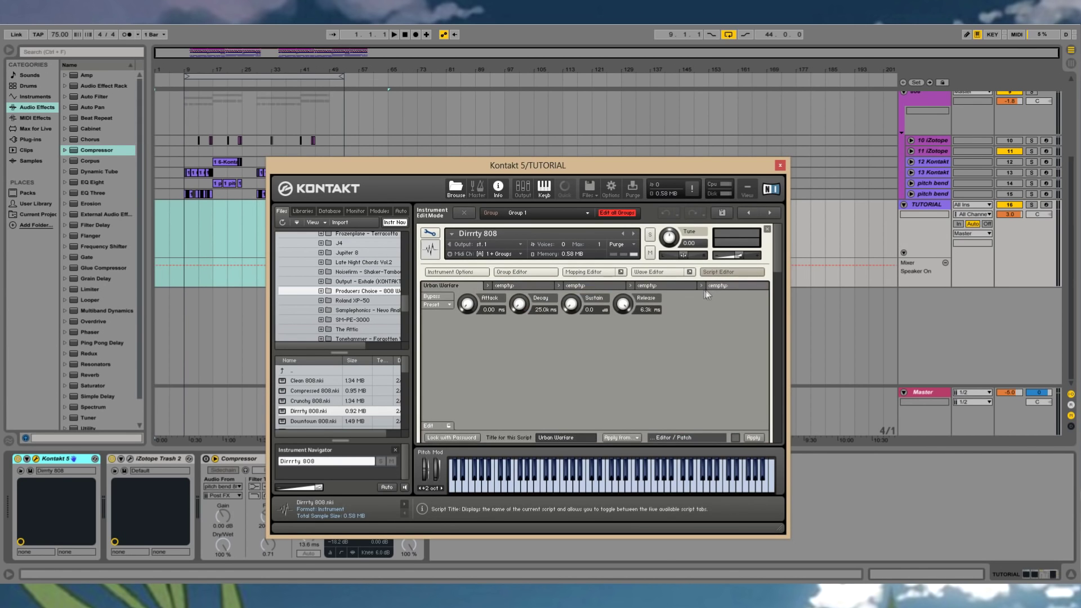
pyautogui.click(517, 285)
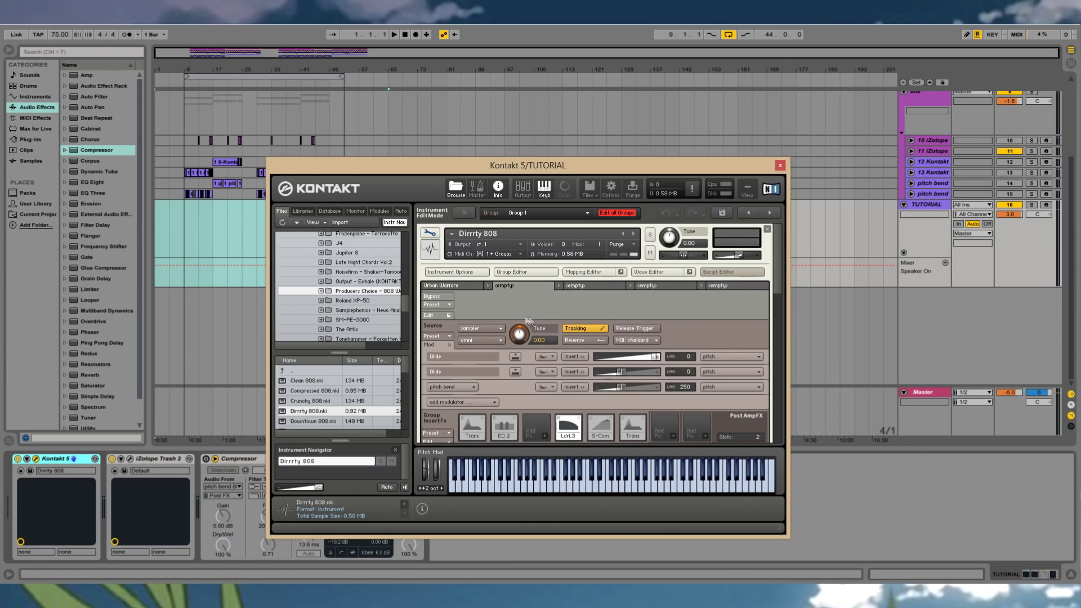
pyautogui.click(440, 304)
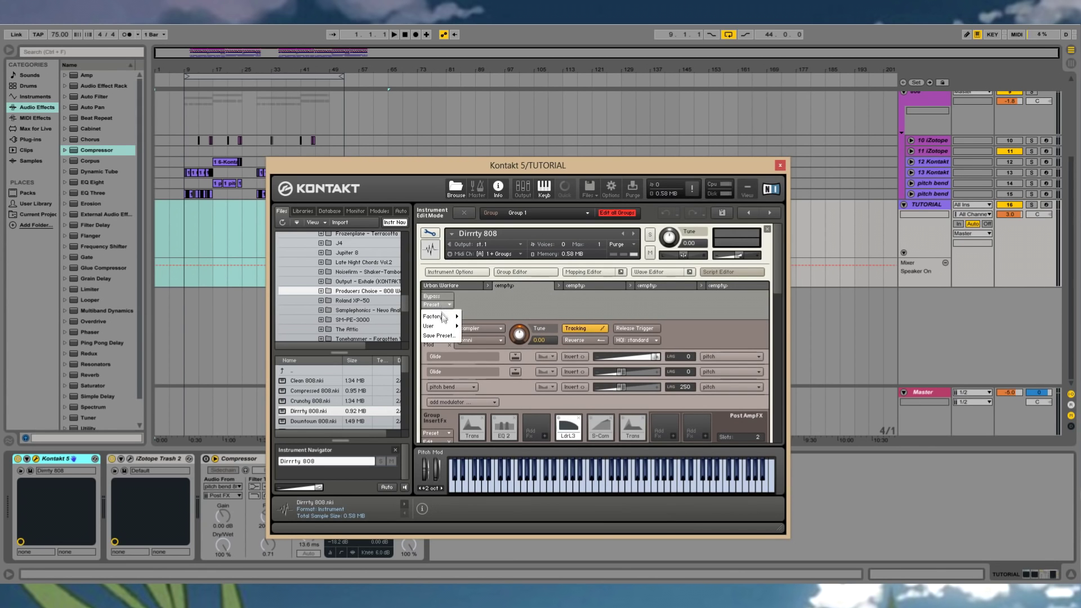
pyautogui.moveTo(438, 316)
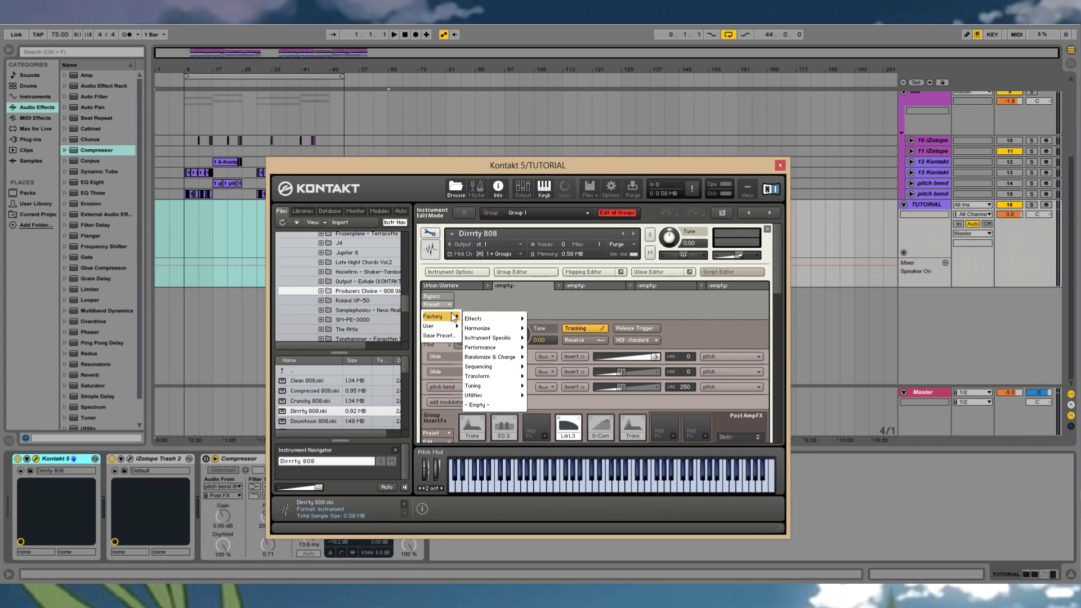
pyautogui.moveTo(487, 328)
pyautogui.moveTo(501, 361)
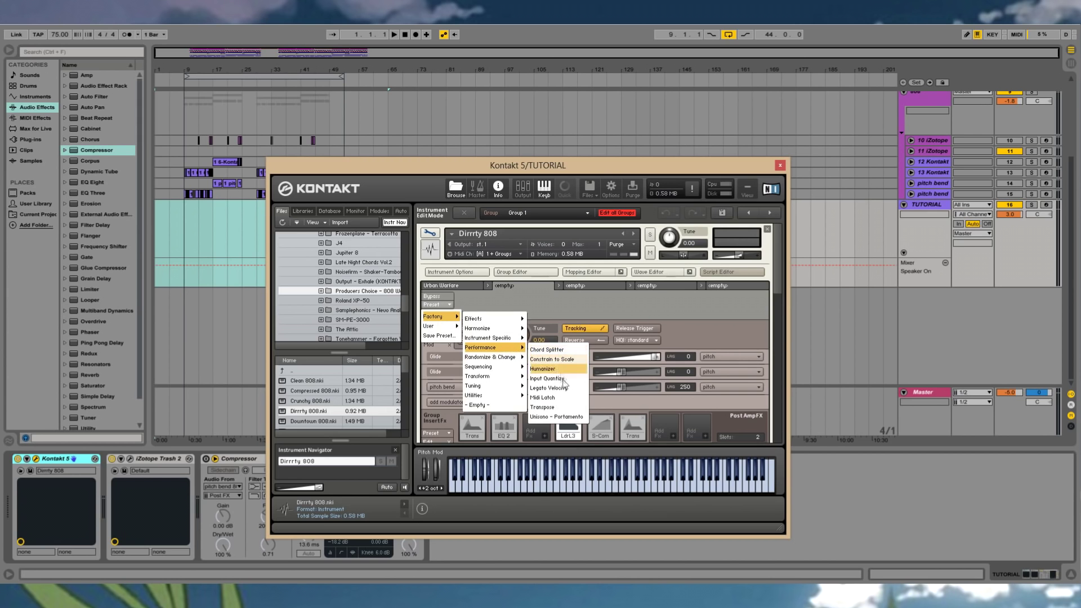
pyautogui.click(568, 417)
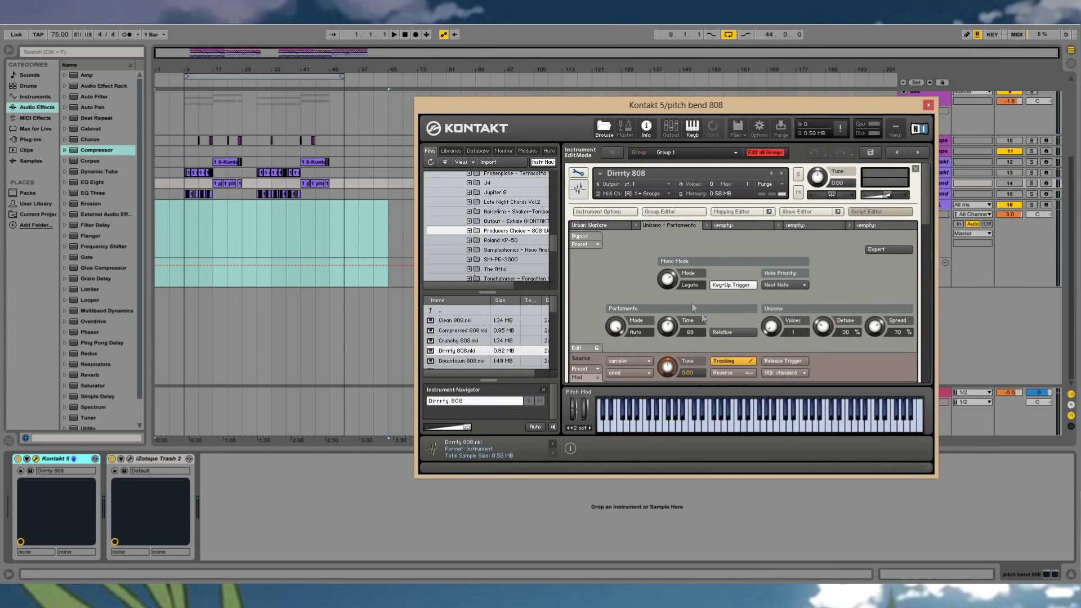
# - On the pitch bend 808 instrument, check the Note Priority options and switch the Portamento Mode to Off and back to Auto
pyautogui.click(785, 285)
pyautogui.click(796, 285)
pyautogui.click(796, 285)
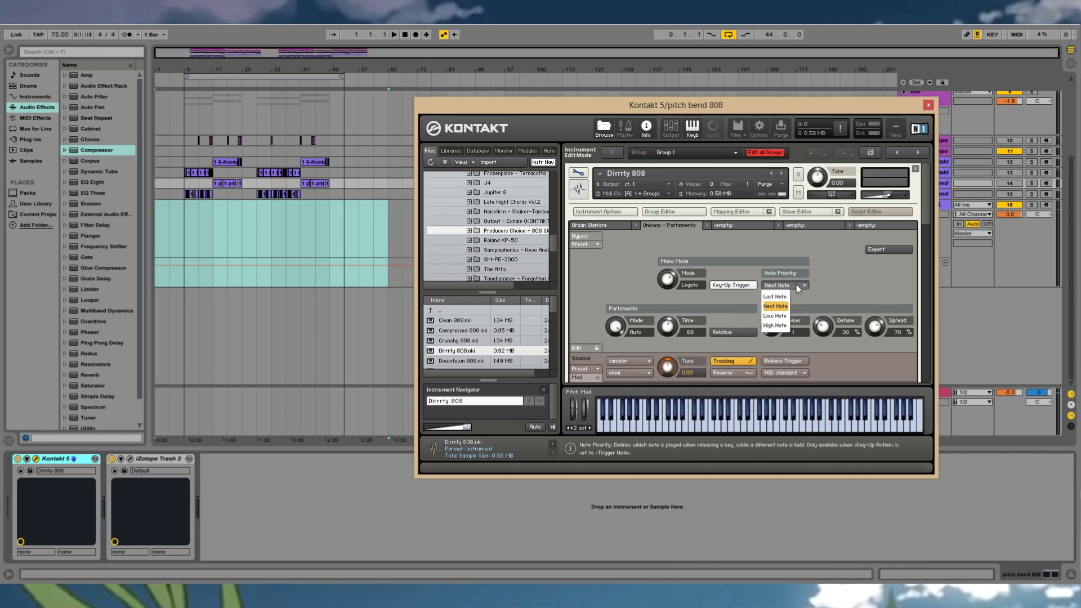
pyautogui.click(791, 286)
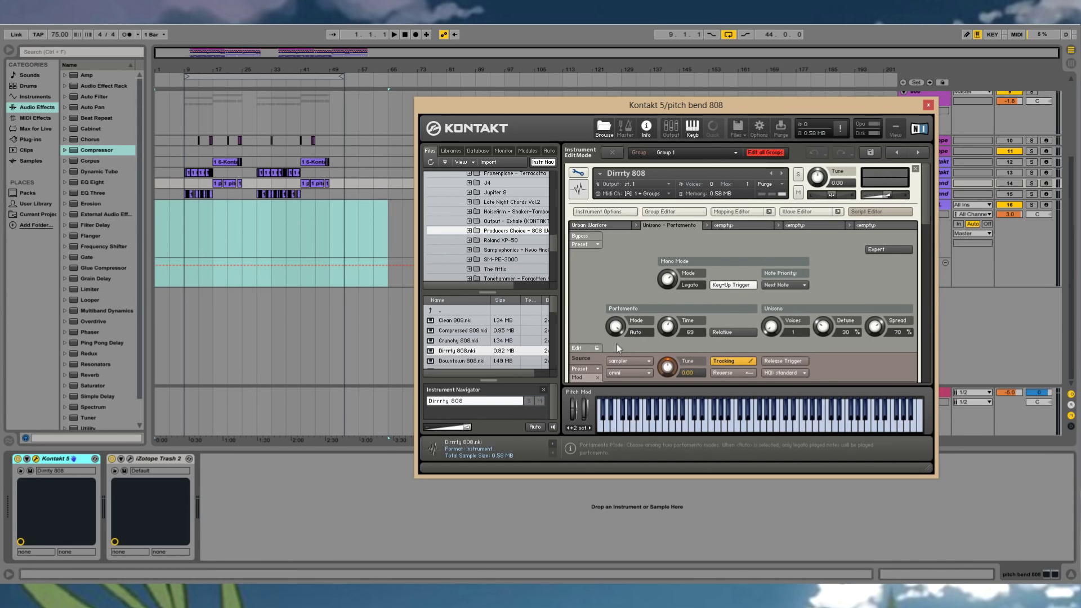
pyautogui.moveTo(616, 328); pyautogui.dragTo(644, 420)
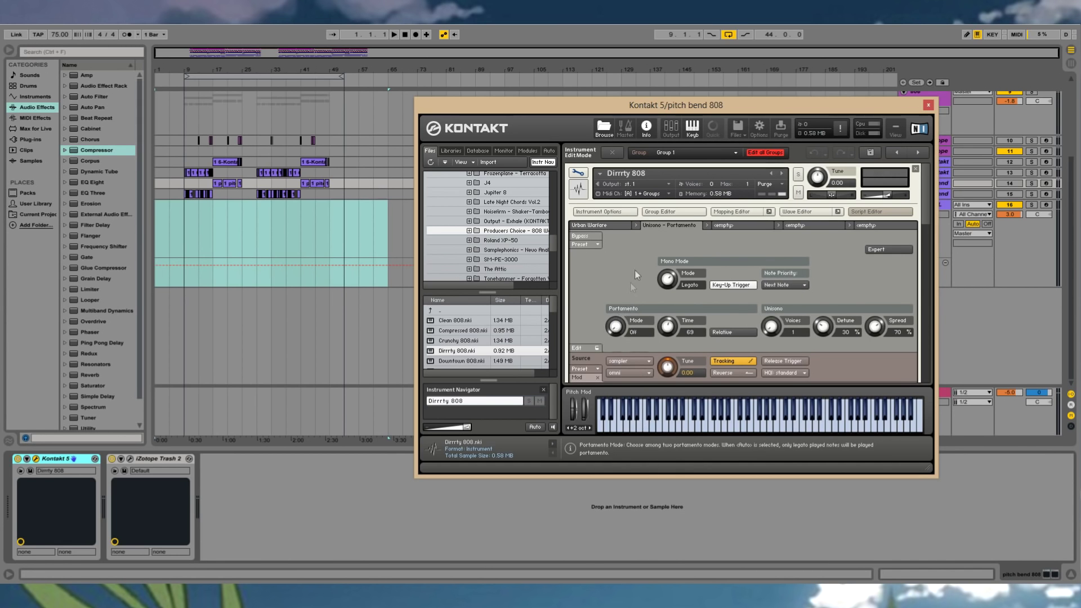
pyautogui.moveTo(634, 269); pyautogui.dragTo(630, 70)
pyautogui.moveTo(614, 386); pyautogui.dragTo(620, 288)
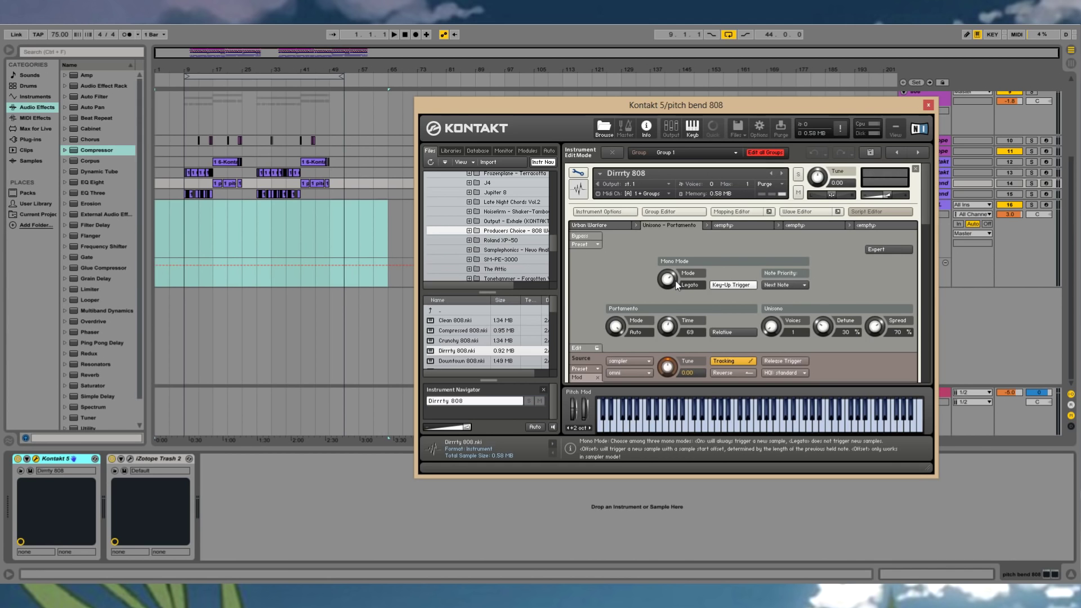
# - View the Urban Warfare script's envelope settings and close the Kontakt window
pyautogui.click(598, 225)
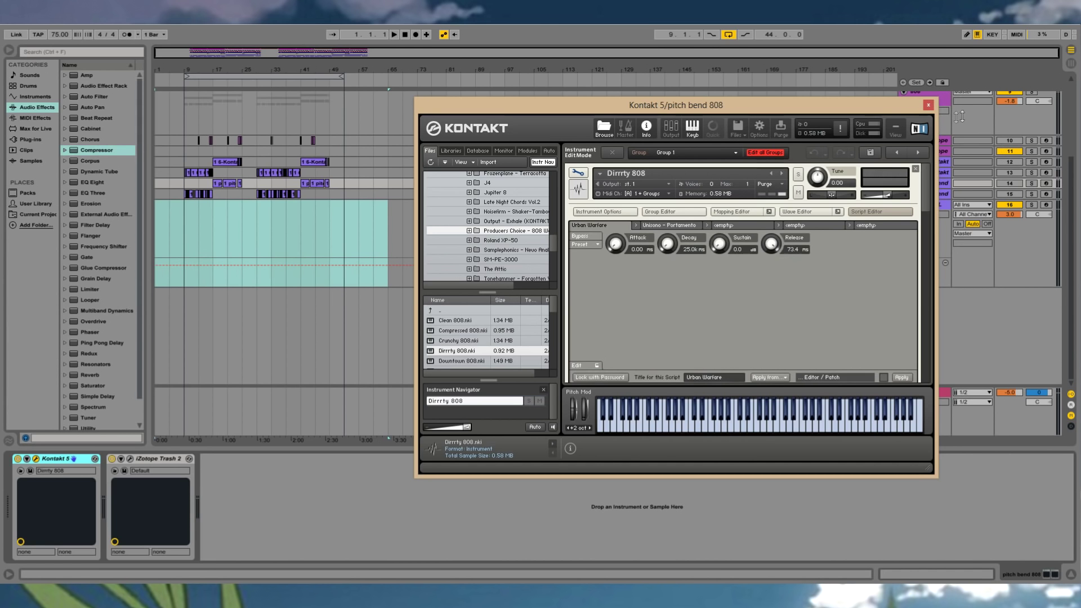
pyautogui.click(928, 107)
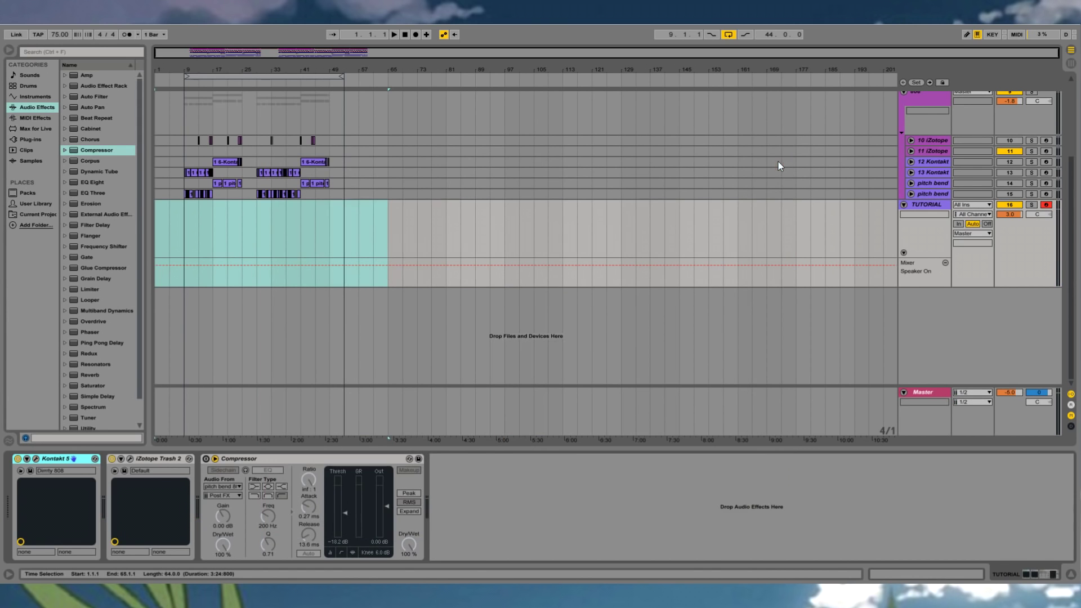
# - Rename the TUTORIAL track as BEND, duplicate it and select the original BEND track
pyautogui.click(931, 206)
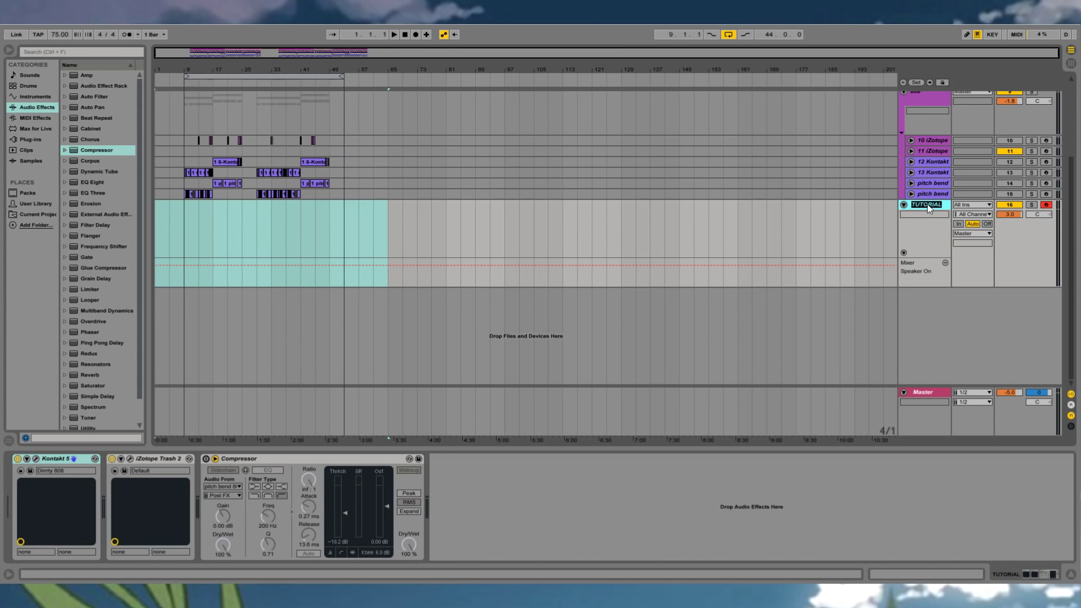
pyautogui.write('BEND')
pyautogui.press('Return')
pyautogui.click(876, 234)
pyautogui.hotkey('ctrl', 'd')
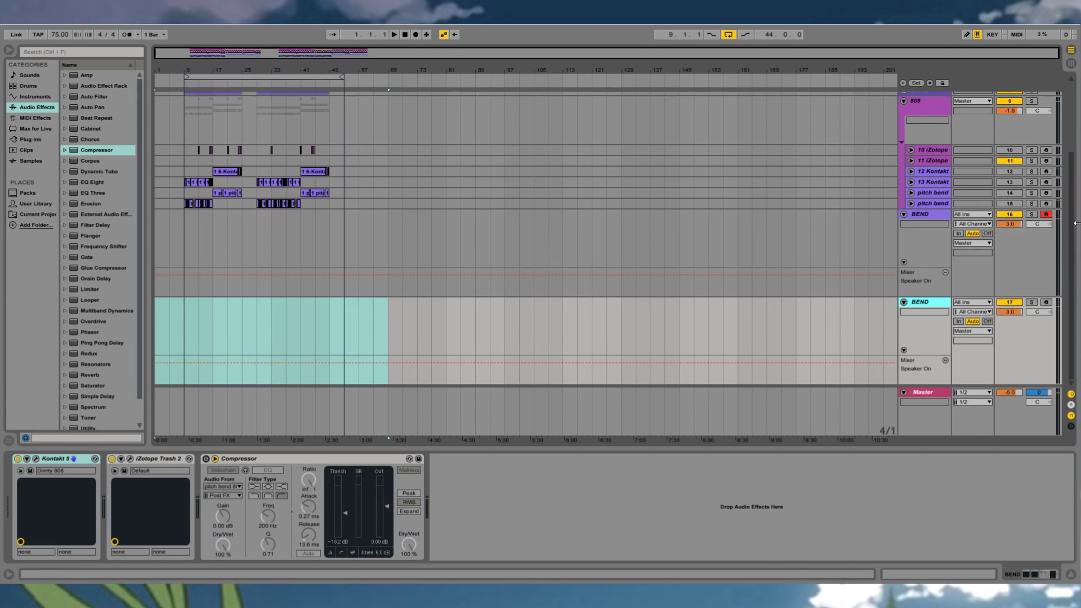
pyautogui.click(923, 215)
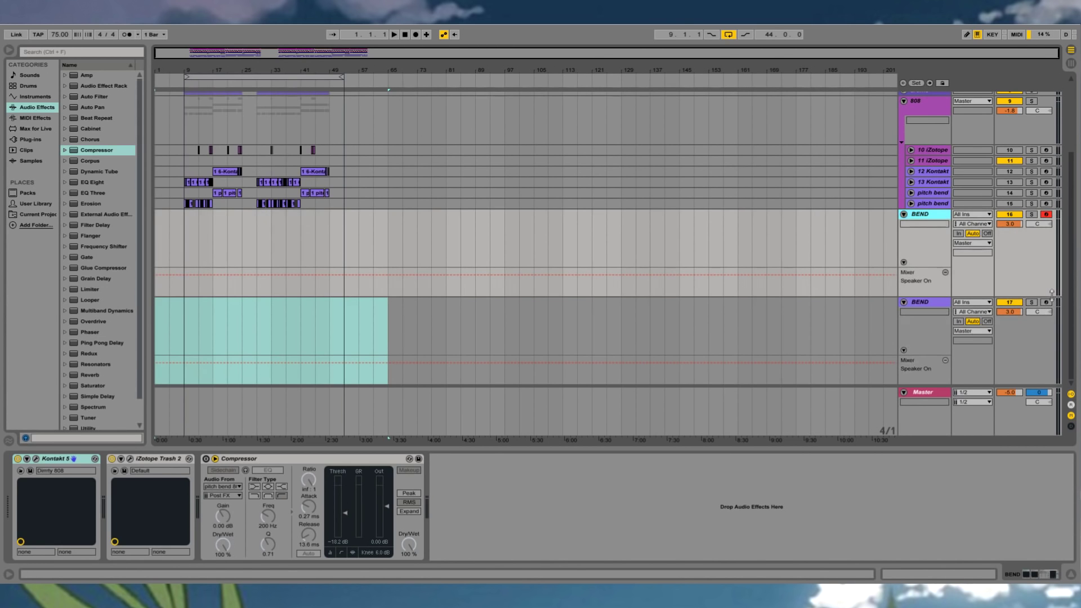
# - Rename the duplicated BEND track as 808 and open its Kontakt instrument
pyautogui.click(911, 304)
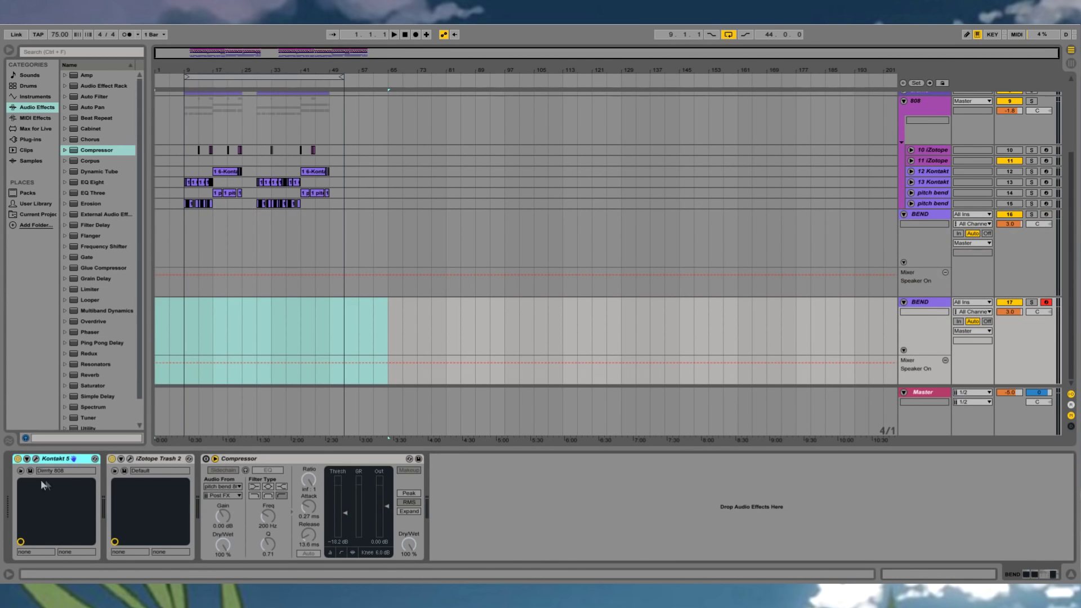
pyautogui.click(36, 460)
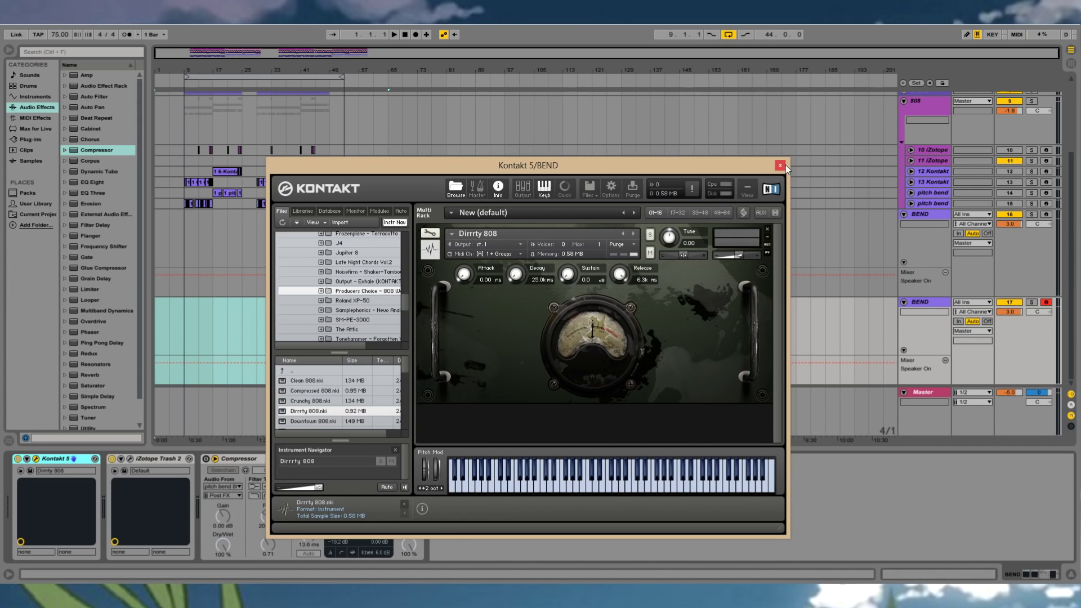
pyautogui.click(930, 214)
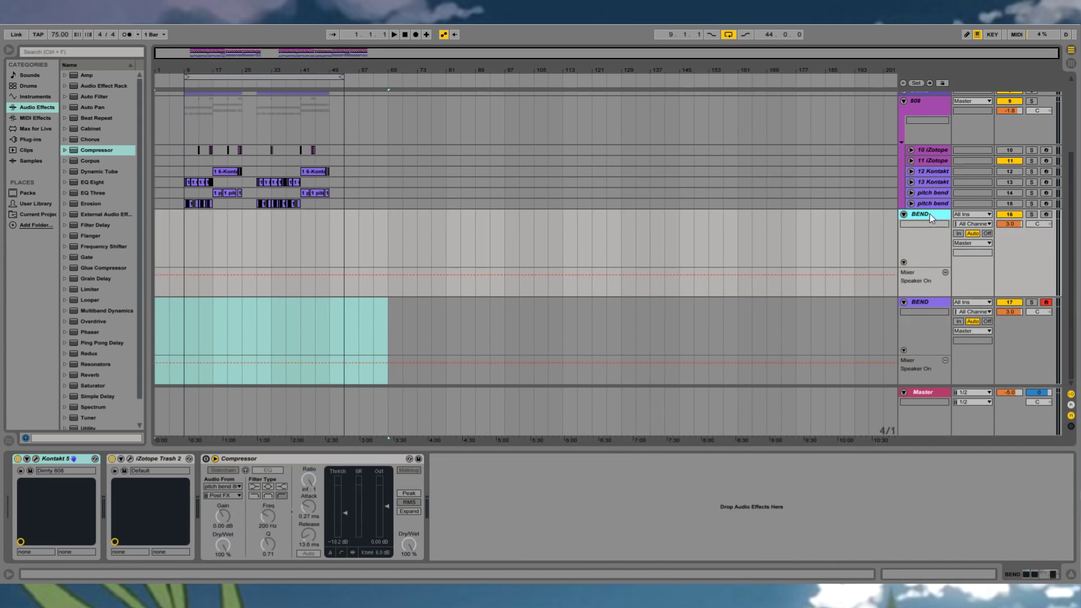
pyautogui.click(940, 302)
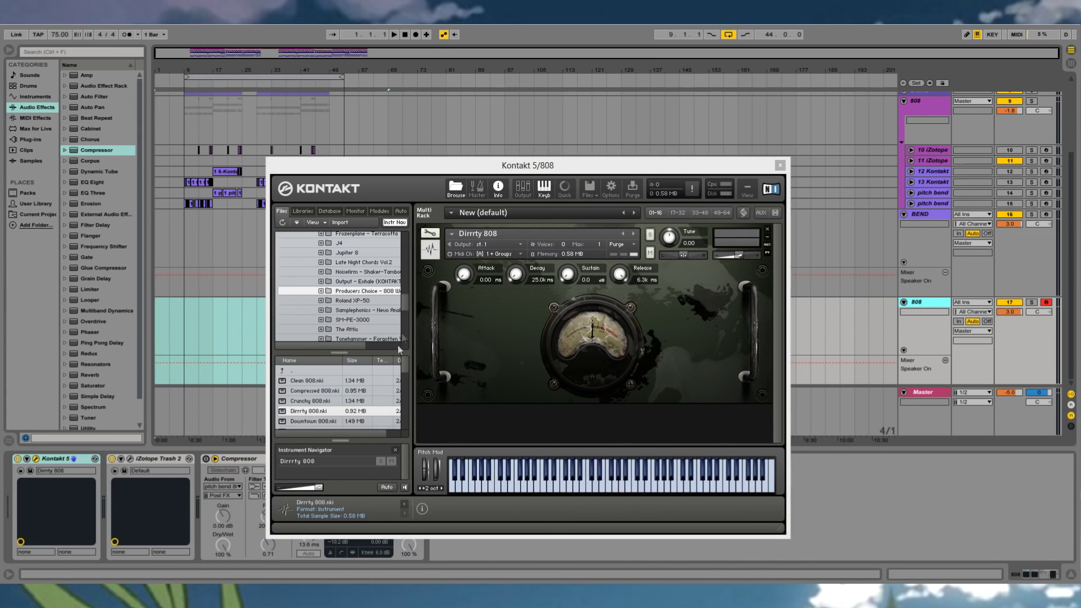
# - Replace the 808 track's Kontakt instrument with a fresh Dirrrty 808 patch, check its Script Editor slots and close the window
pyautogui.click(767, 231)
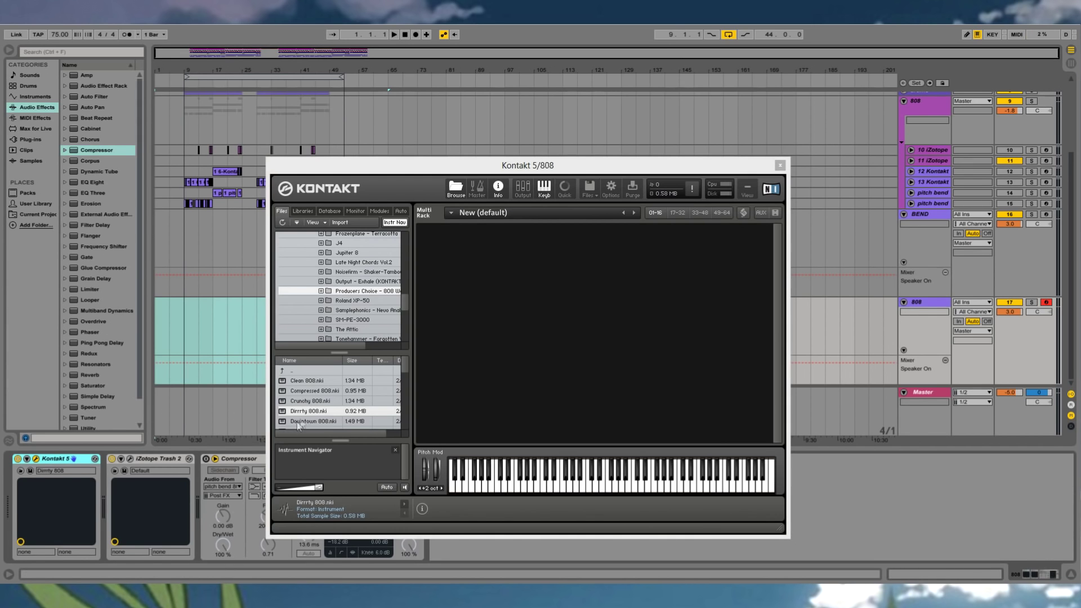
pyautogui.doubleClick(309, 411)
pyautogui.click(437, 236)
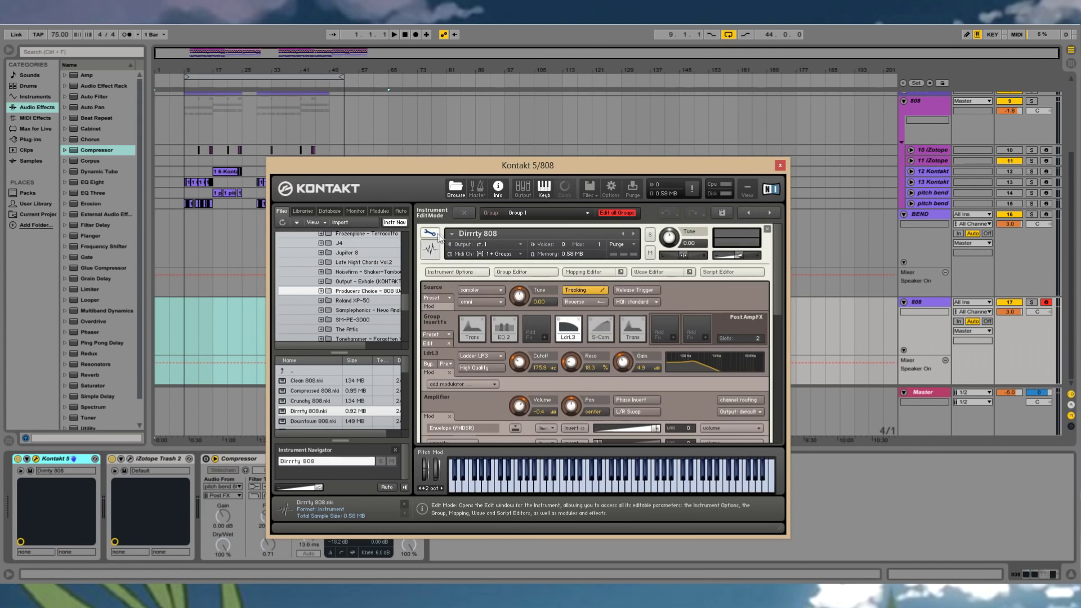
pyautogui.click(725, 272)
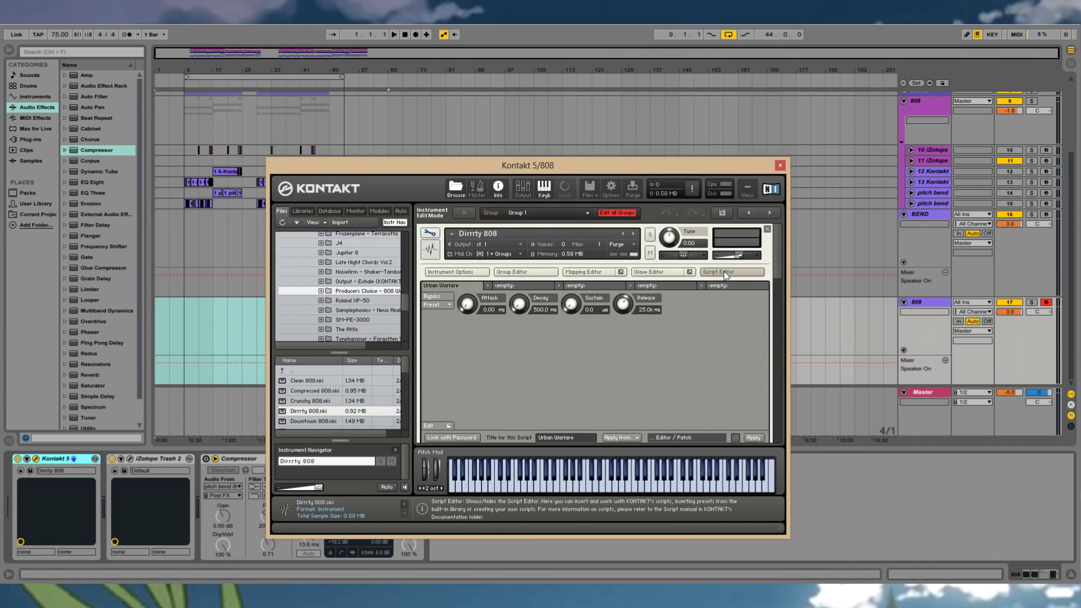
pyautogui.click(429, 233)
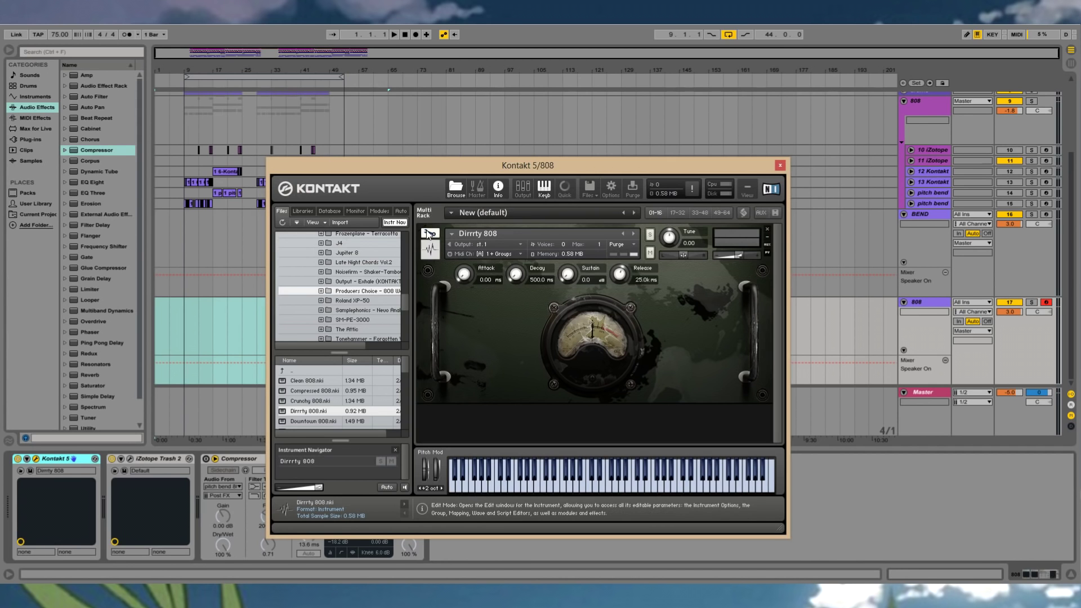
pyautogui.click(780, 166)
# - Record an 808 MIDI performance on the 808 track, starting from bar 9
pyautogui.click(188, 309)
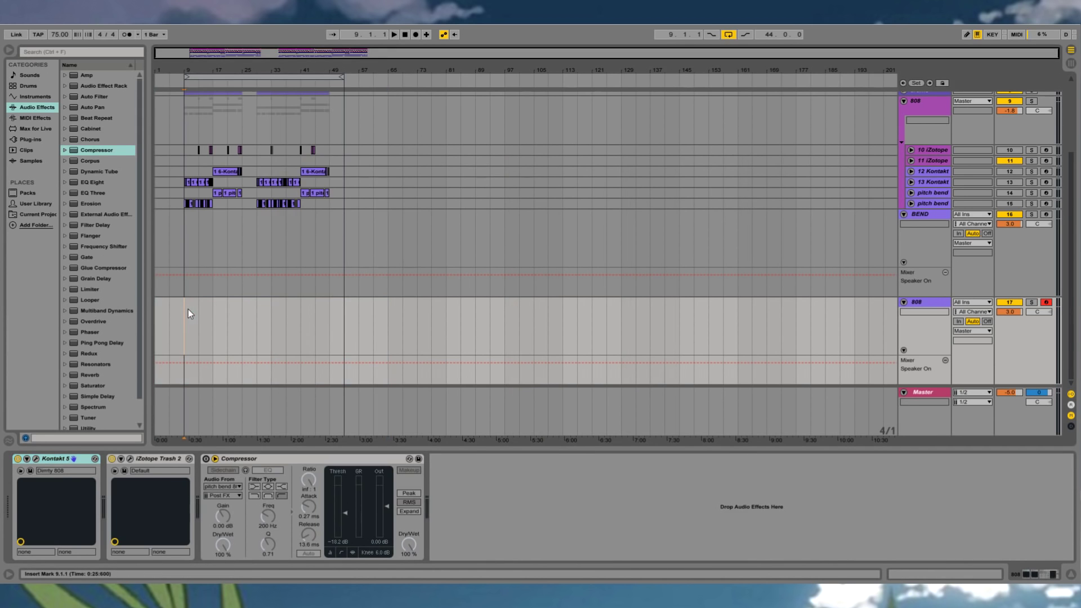
pyautogui.scroll(1, 510, 175)
pyautogui.scroll(-1, 492, 195)
pyautogui.scroll(2, 450, 149)
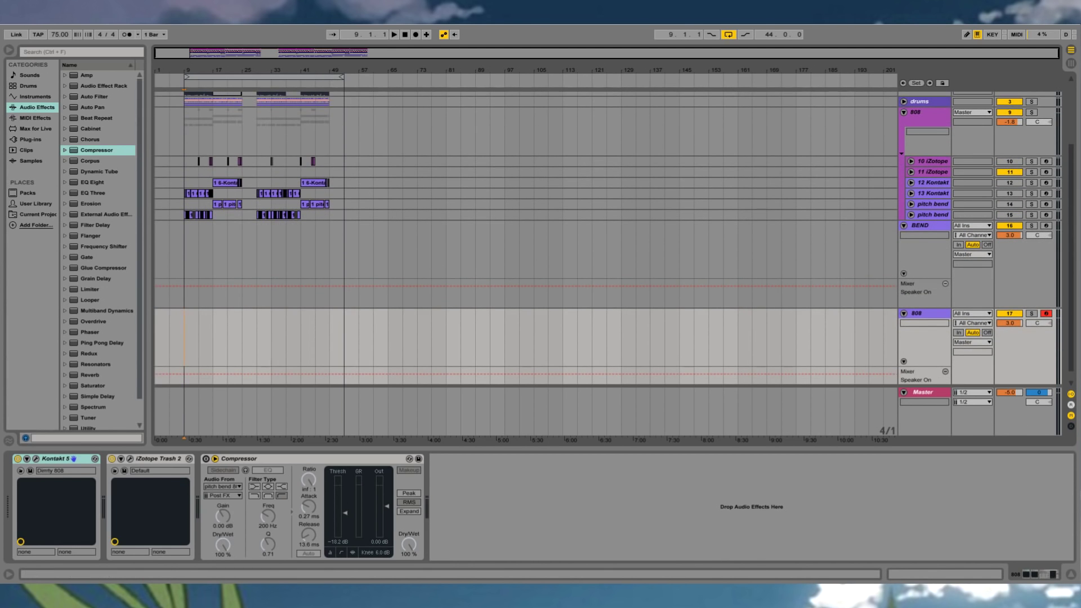
pyautogui.click(166, 292)
pyautogui.click(416, 34)
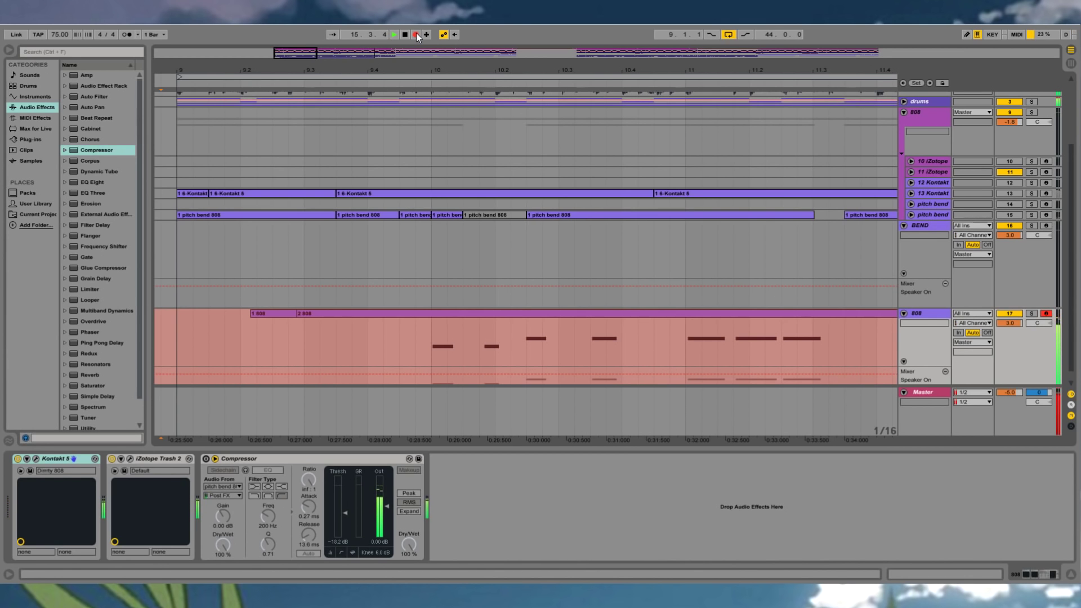
pyautogui.press('space')
# - Trim the 808 recording to a one-bar pattern, repeat it from bar 9 to bar 17 and loop those 8 bars
pyautogui.moveTo(693, 69); pyautogui.dragTo(693, 22)
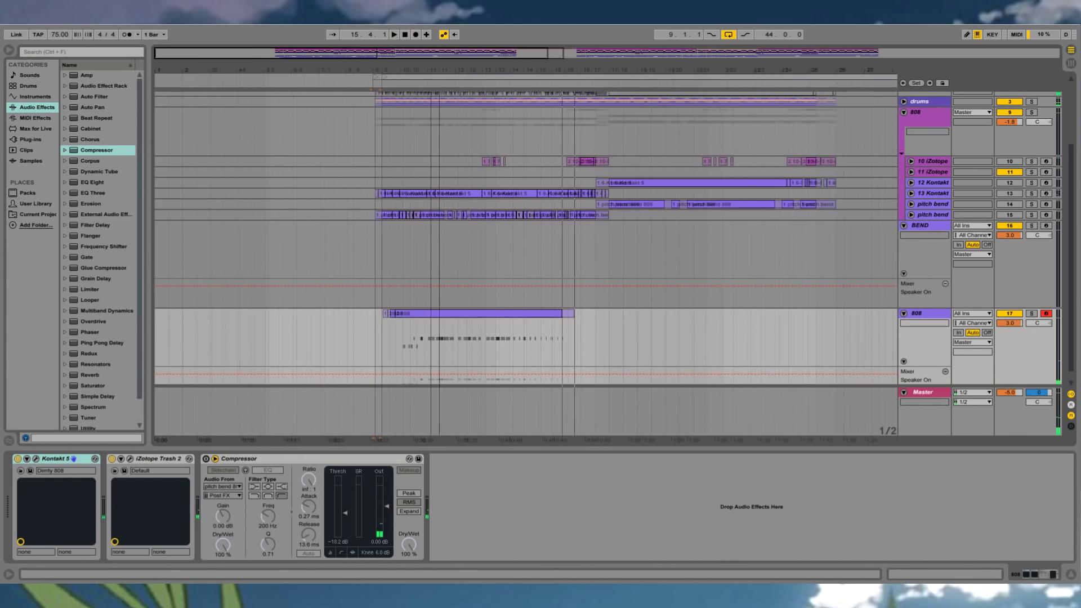
pyautogui.click(739, 346)
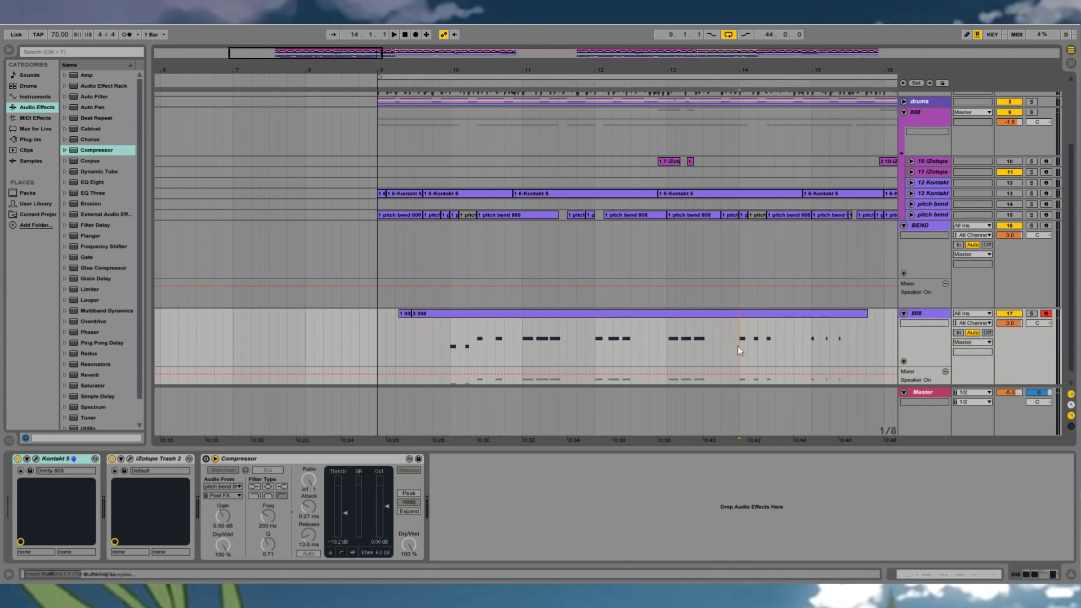
pyautogui.moveTo(737, 346); pyautogui.dragTo(808, 353)
pyautogui.moveTo(780, 317); pyautogui.dragTo(416, 319)
pyautogui.doubleClick(414, 314)
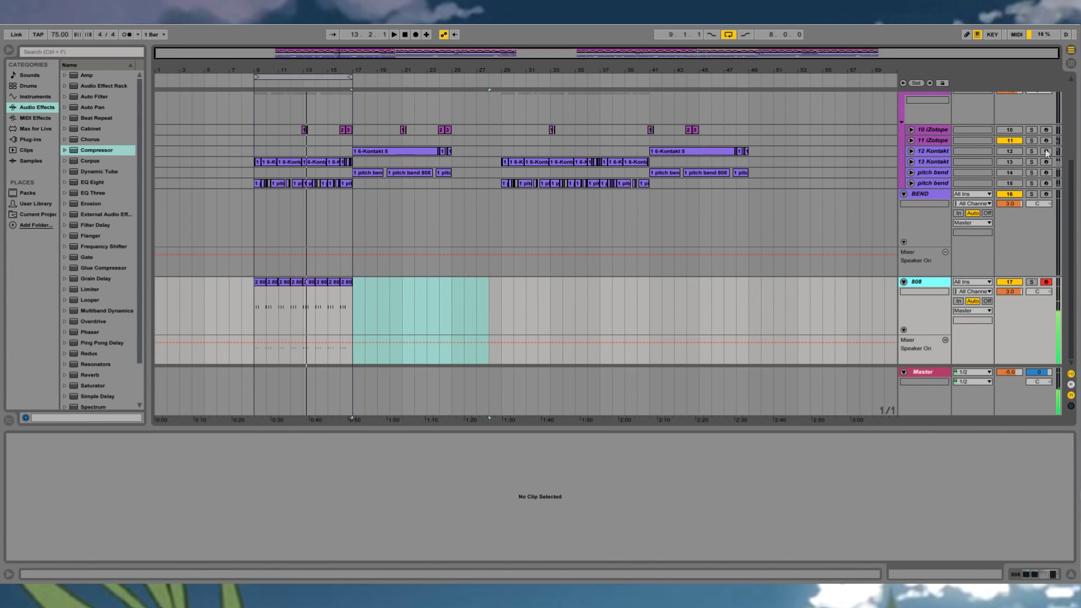
# - Add a new Compressor after iZotope Trash 2 on the BEND track and sidechain it from the 808 track
pyautogui.click(836, 208)
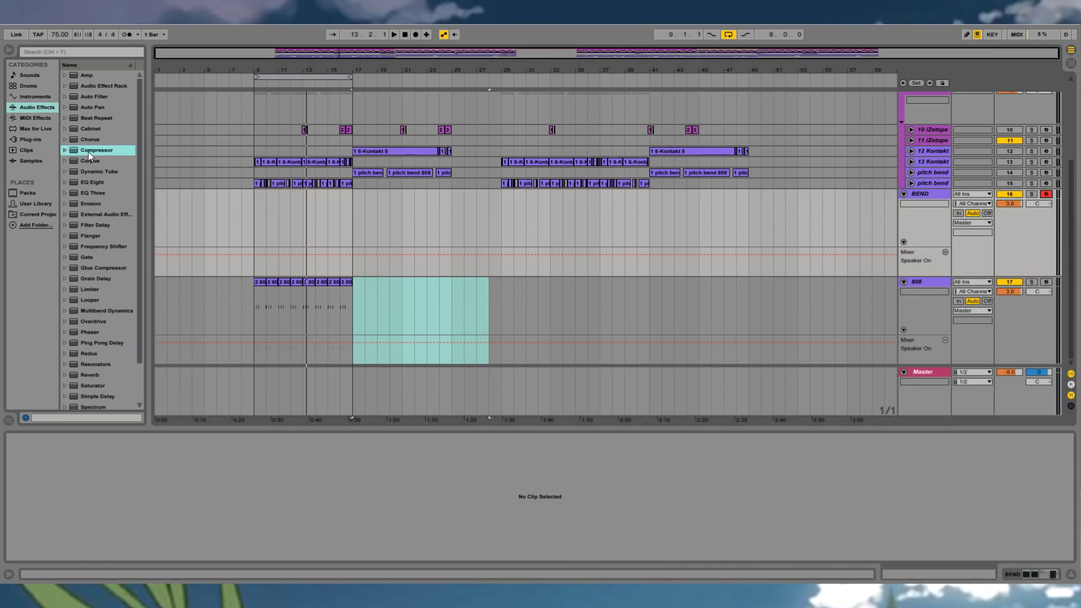
pyautogui.moveTo(103, 150); pyautogui.dragTo(501, 335)
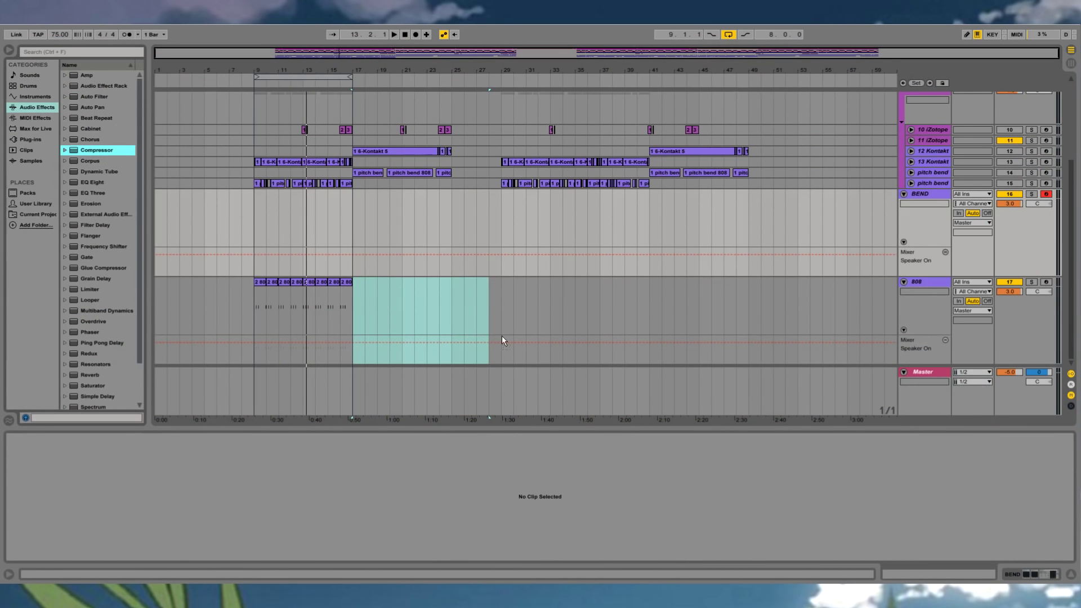
pyautogui.moveTo(409, 218); pyautogui.dragTo(408, 213)
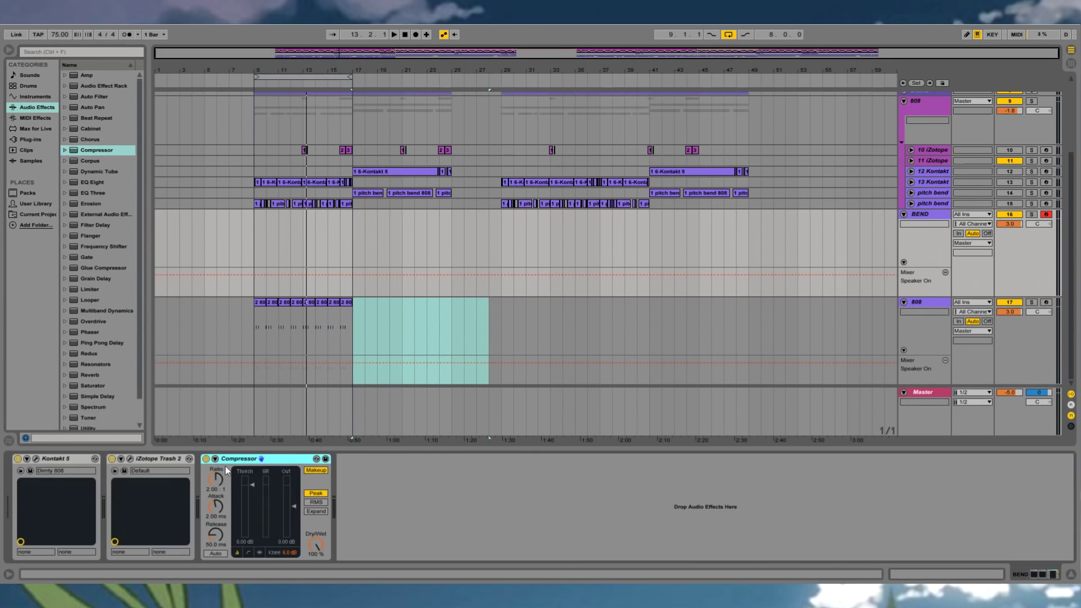
pyautogui.click(216, 458)
pyautogui.click(231, 470)
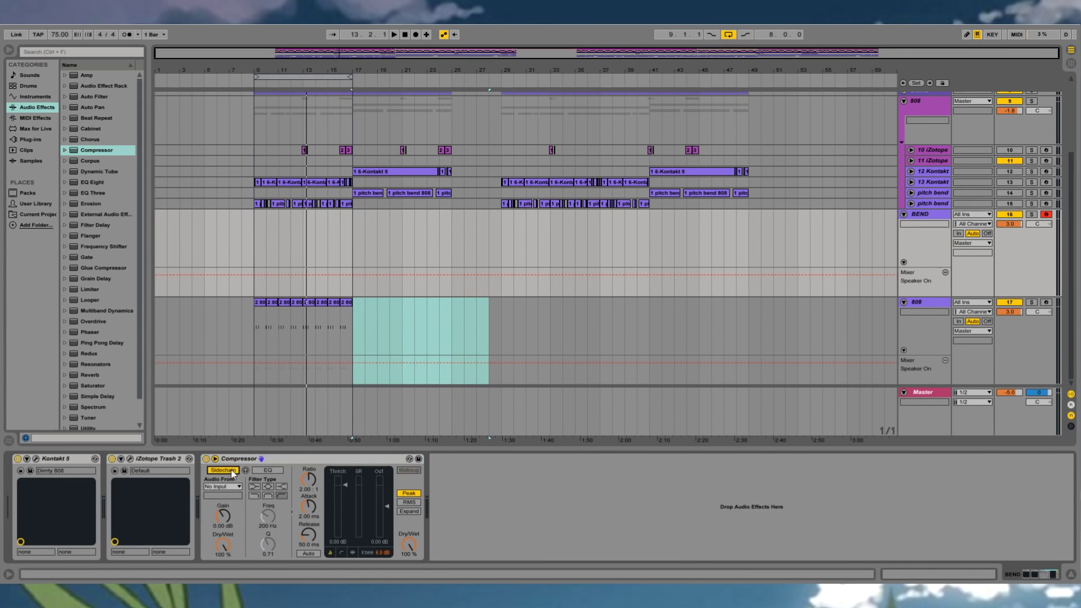
pyautogui.click(235, 487)
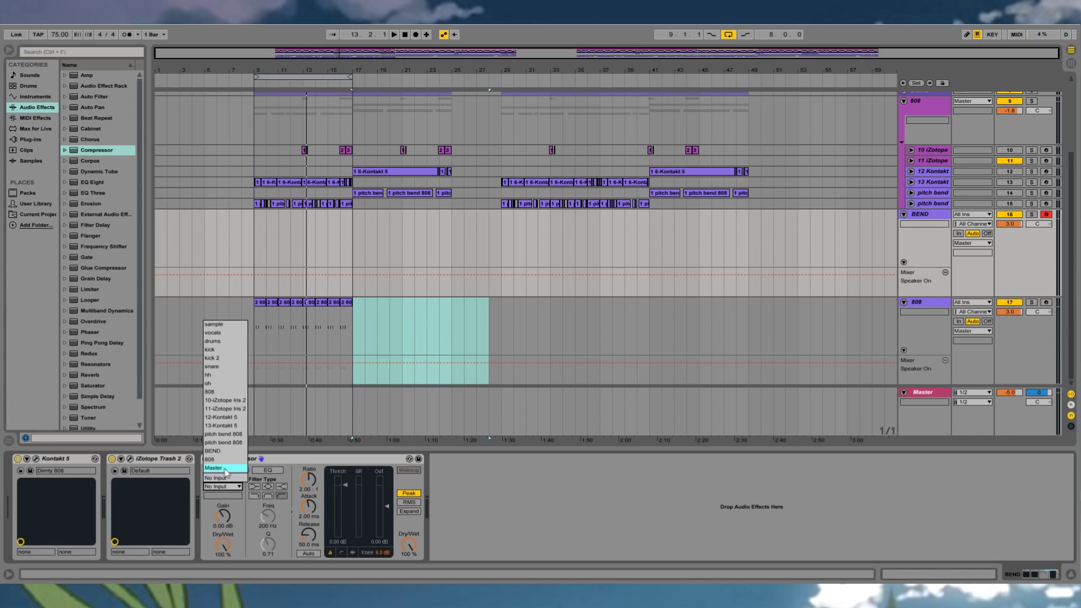
pyautogui.click(221, 460)
# - Set the BEND Compressor to an inf:1 ratio, 0.02 ms attack, 41.1 ms release, -40.1 dB threshold and RMS mode
pyautogui.moveTo(339, 524); pyautogui.dragTo(339, 527)
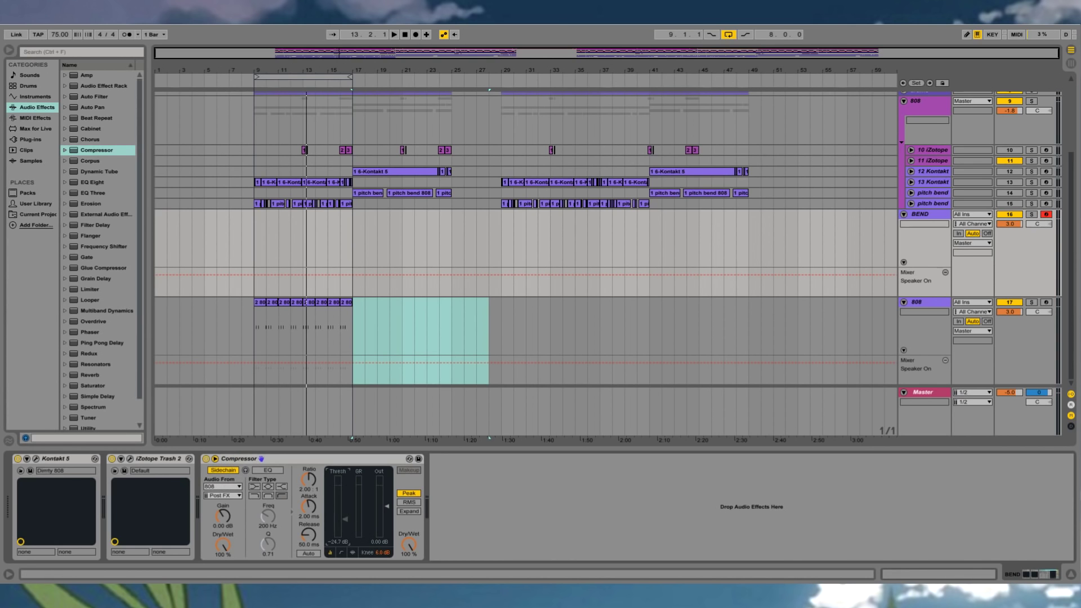
pyautogui.moveTo(308, 480); pyautogui.dragTo(308, 463)
pyautogui.moveTo(308, 507); pyautogui.dragTo(305, 540)
pyautogui.click(408, 502)
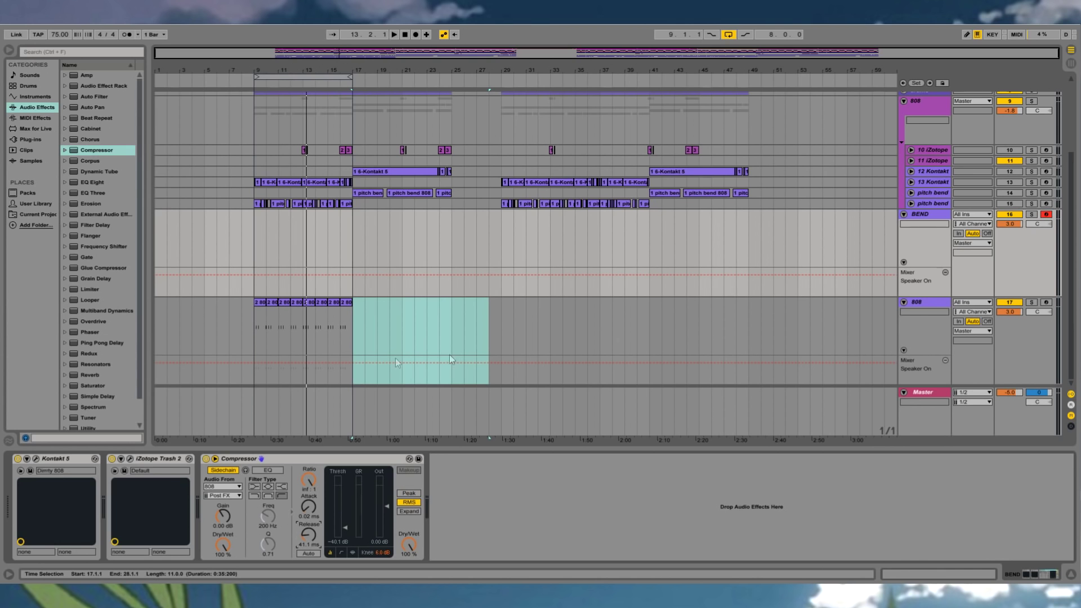
# - Place the insert marker at 9.1.1 on the BEND track and set its Compressor threshold to -25.5 dB
pyautogui.click(255, 205)
pyautogui.click(258, 245)
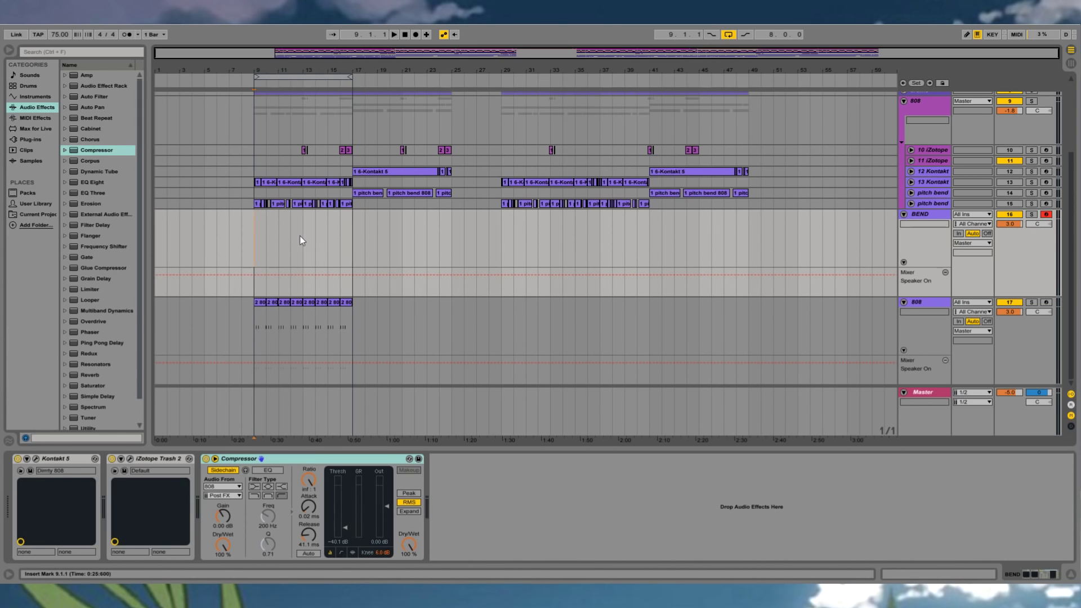
pyautogui.moveTo(252, 261); pyautogui.dragTo(307, 222)
pyautogui.click(258, 235)
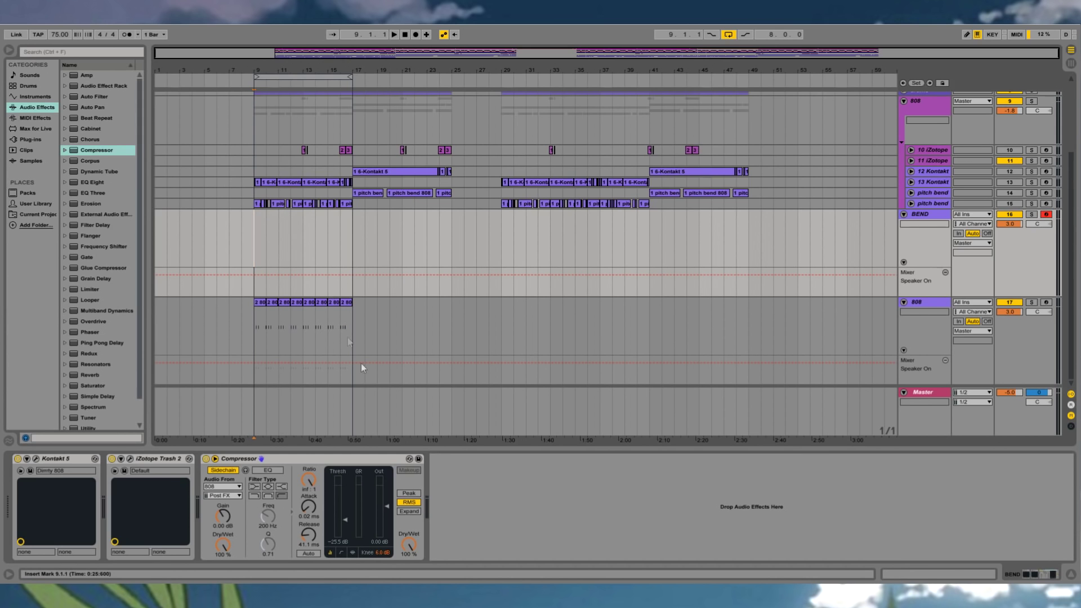
# - Raise the Release in BEND's Urban Warfare script to 25.0k ms, readjust it and close the Kontakt window
pyautogui.click(36, 459)
pyautogui.click(437, 286)
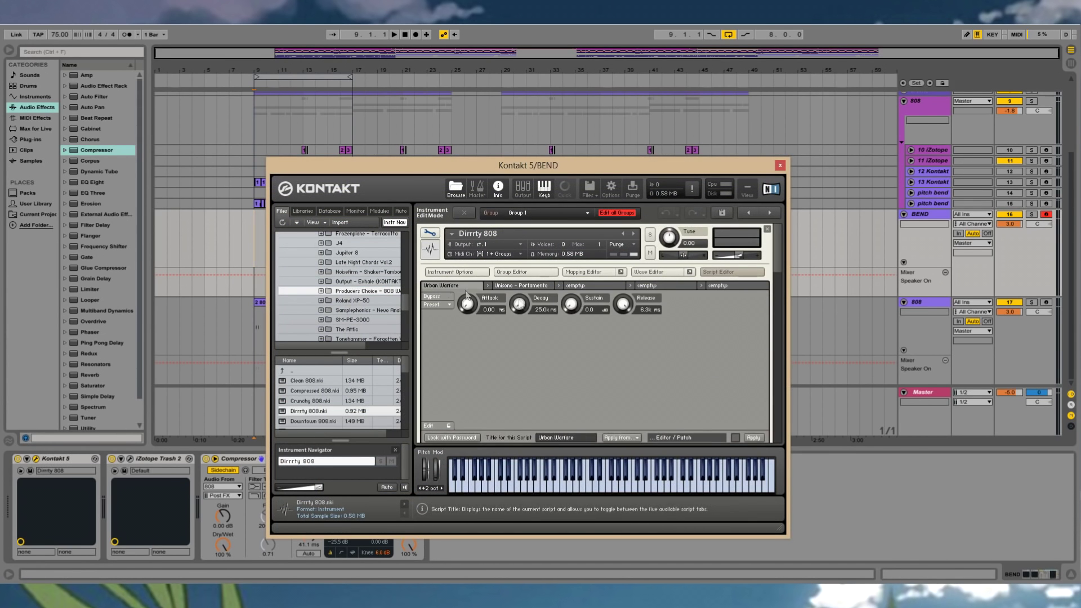
pyautogui.moveTo(635, 389); pyautogui.dragTo(610, 227)
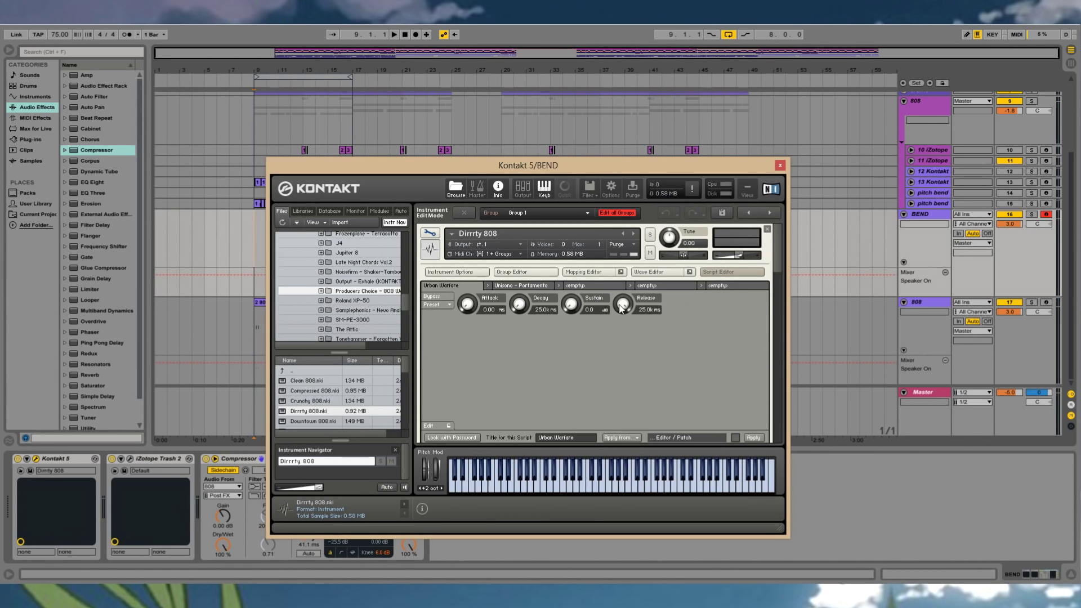
pyautogui.moveTo(623, 304); pyautogui.dragTo(623, 312)
pyautogui.click(781, 165)
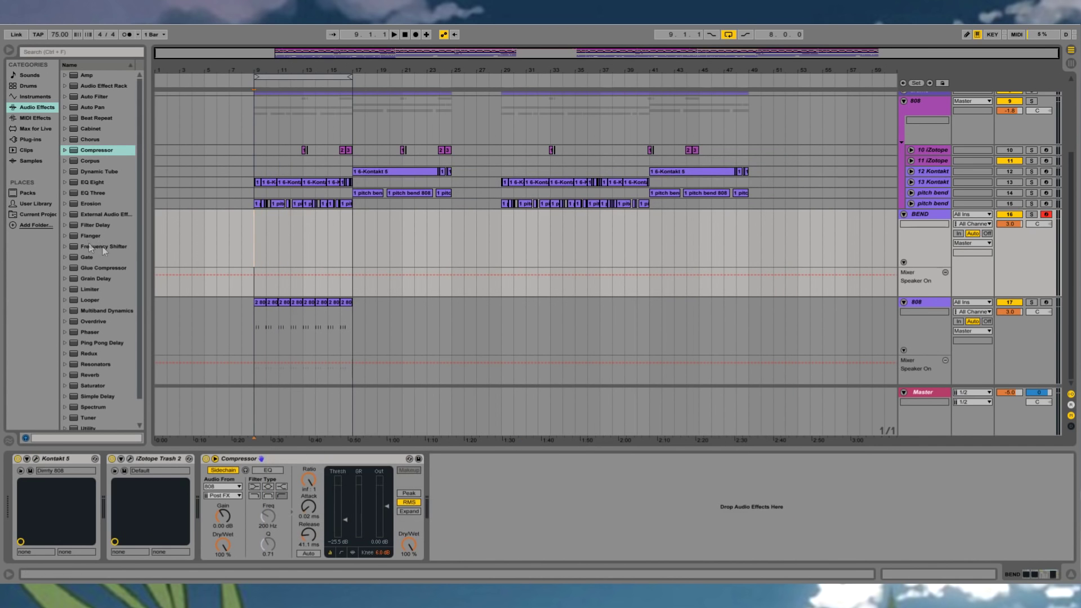
# - Record a MIDI performance on the BEND track from bar 9, setting the Compressor threshold to -15.7 dB while recording
pyautogui.press('space')
pyautogui.click(416, 35)
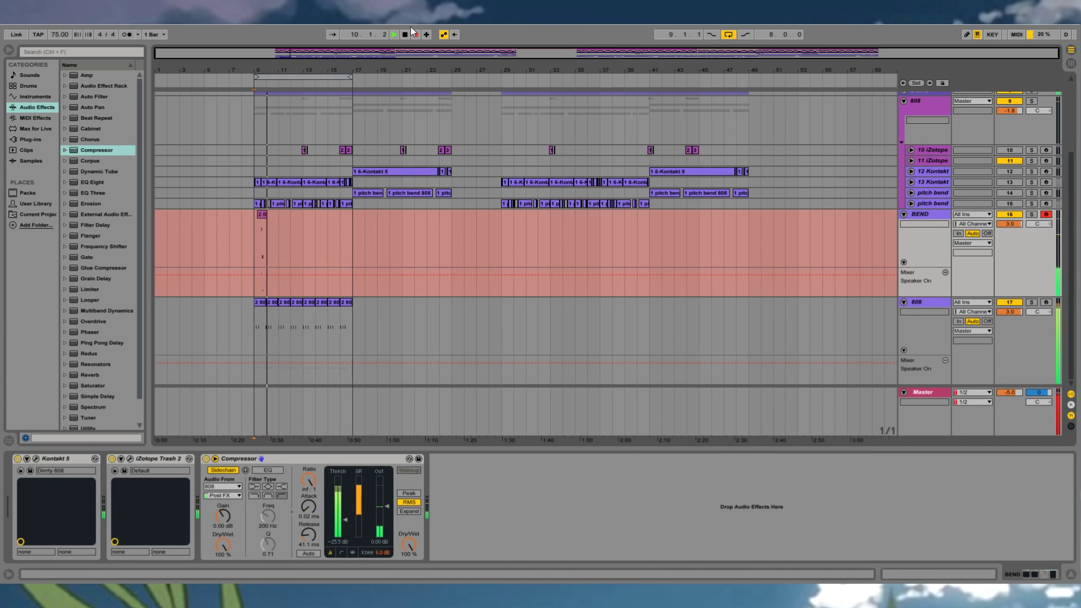
pyautogui.moveTo(329, 529); pyautogui.dragTo(357, 520)
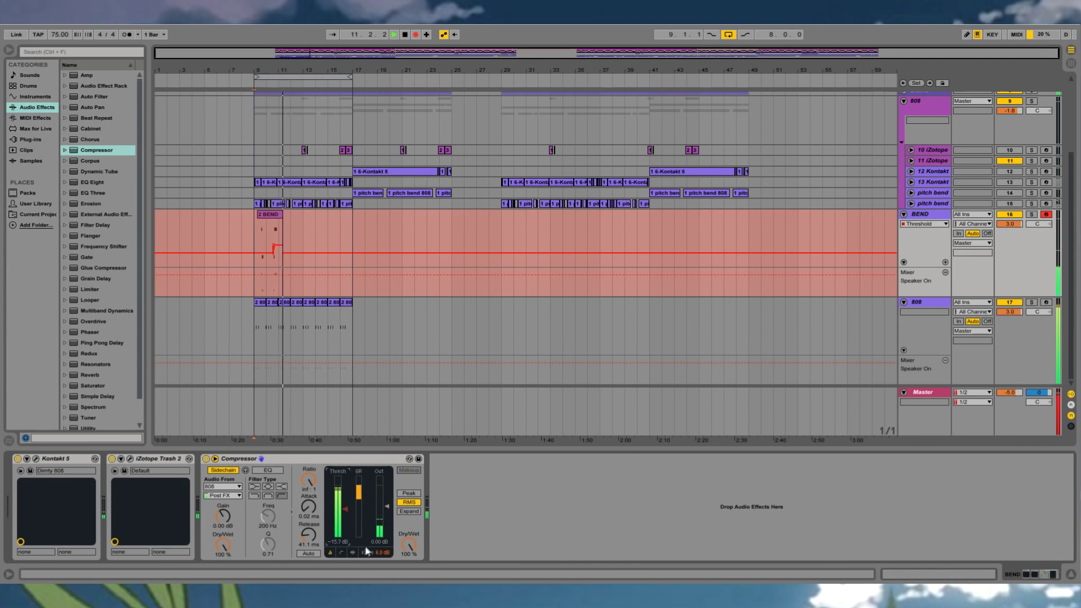
pyautogui.hotkey('alt', 'Tab')
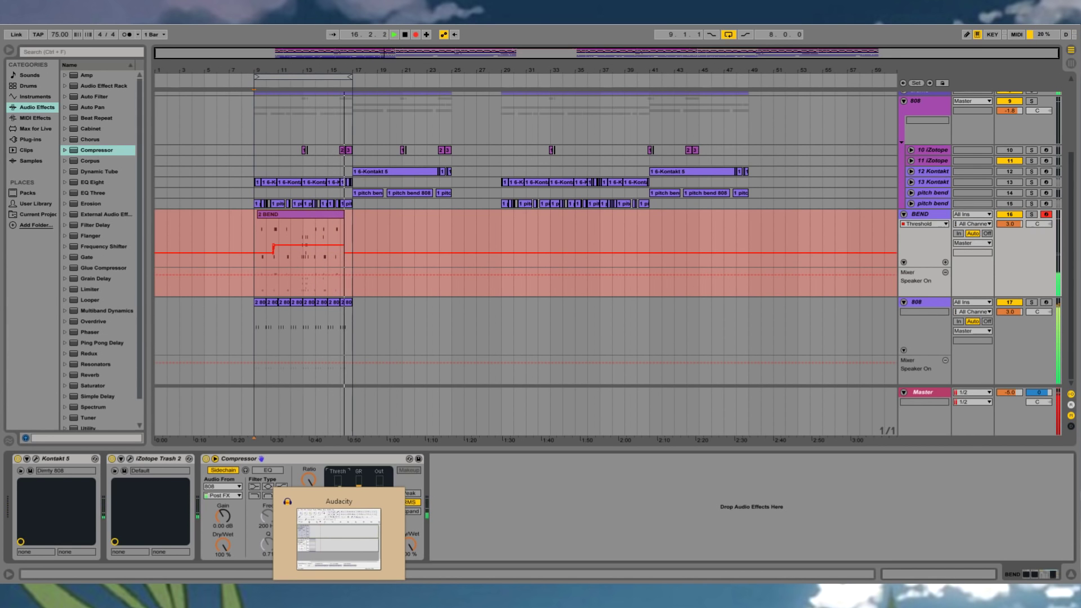
pyautogui.press('space')
# - Delete the recorded Compressor threshold automation from the BEND track and return to the arrangement
pyautogui.press('Tab')
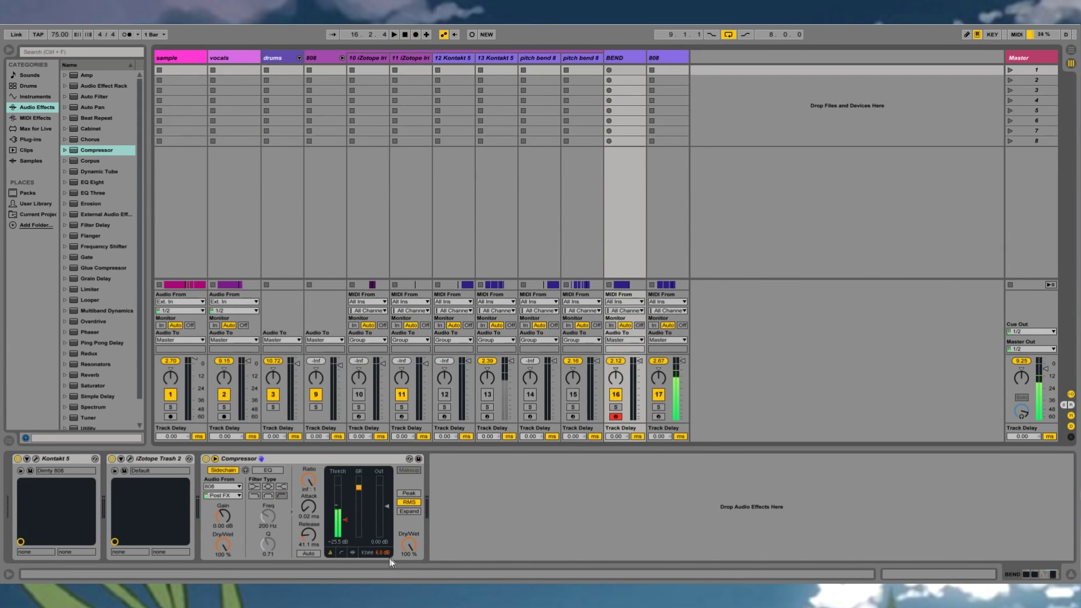
pyautogui.rightClick(345, 519)
pyautogui.click(377, 490)
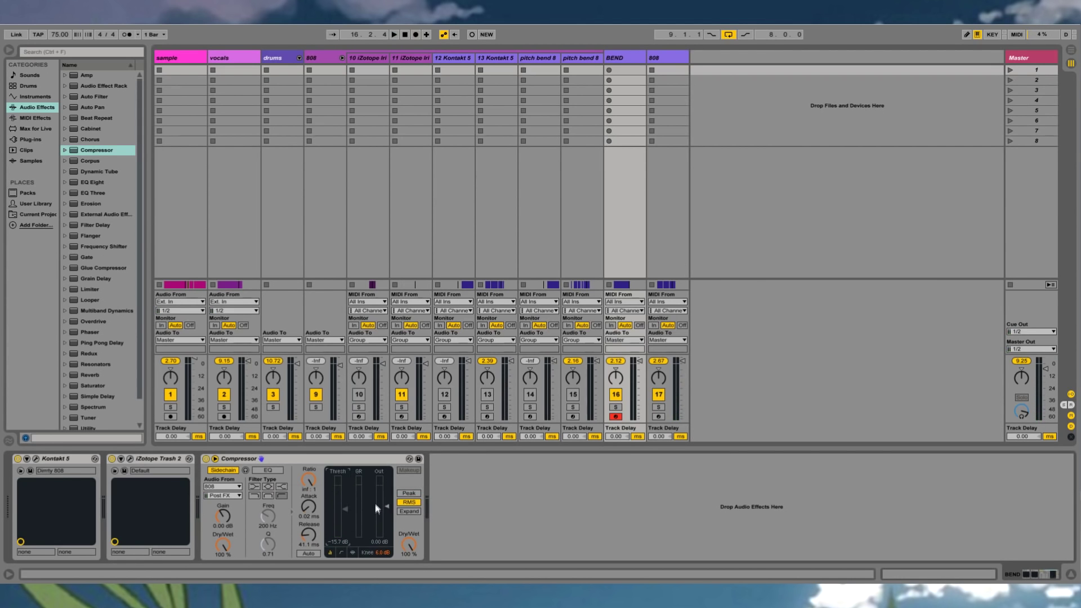
pyautogui.press('Tab')
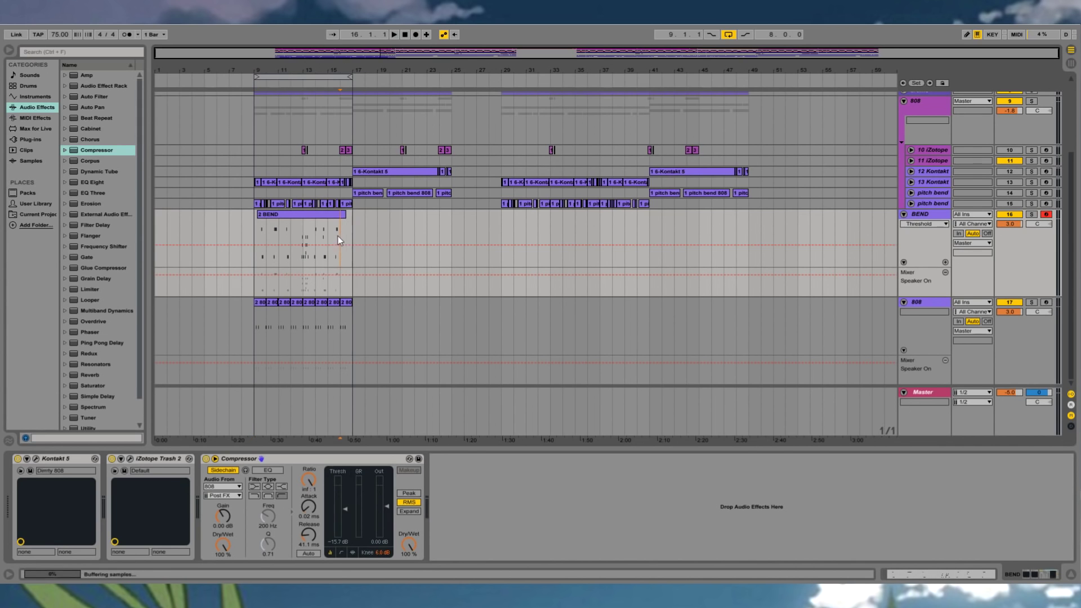
# - Copy the two-bar BEND phrase from bars 14 to 16 over the section starting at bar 9 and play it
pyautogui.moveTo(338, 236); pyautogui.dragTo(270, 228)
pyautogui.press('space')
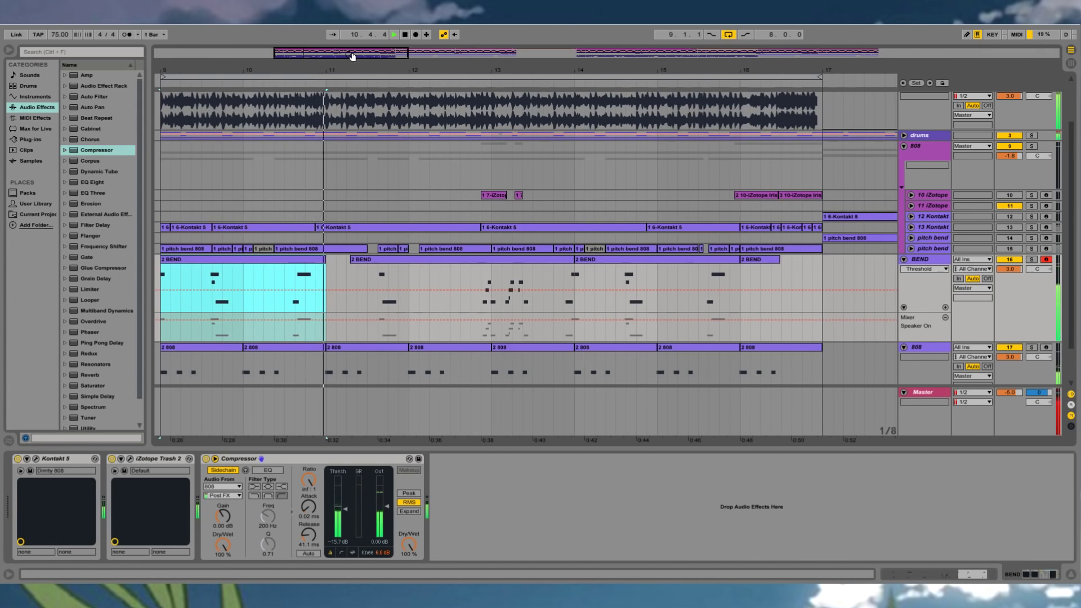
# - Raise the BEND track's volume to 6.0 dB, then select the 808 track and return to the arrangement
pyautogui.moveTo(344, 70); pyautogui.dragTo(345, 67)
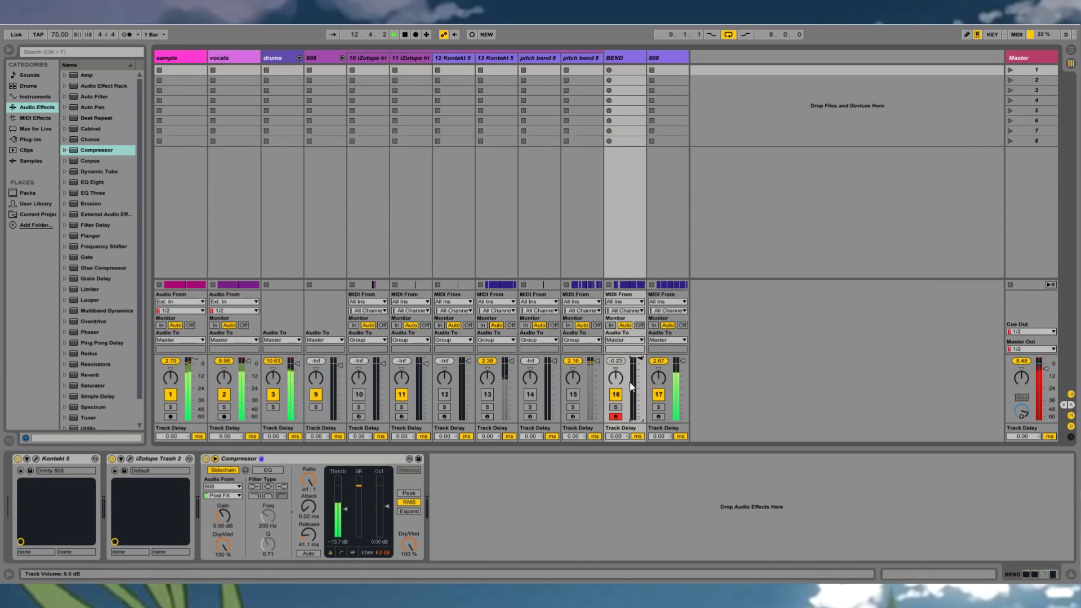
pyautogui.click(673, 59)
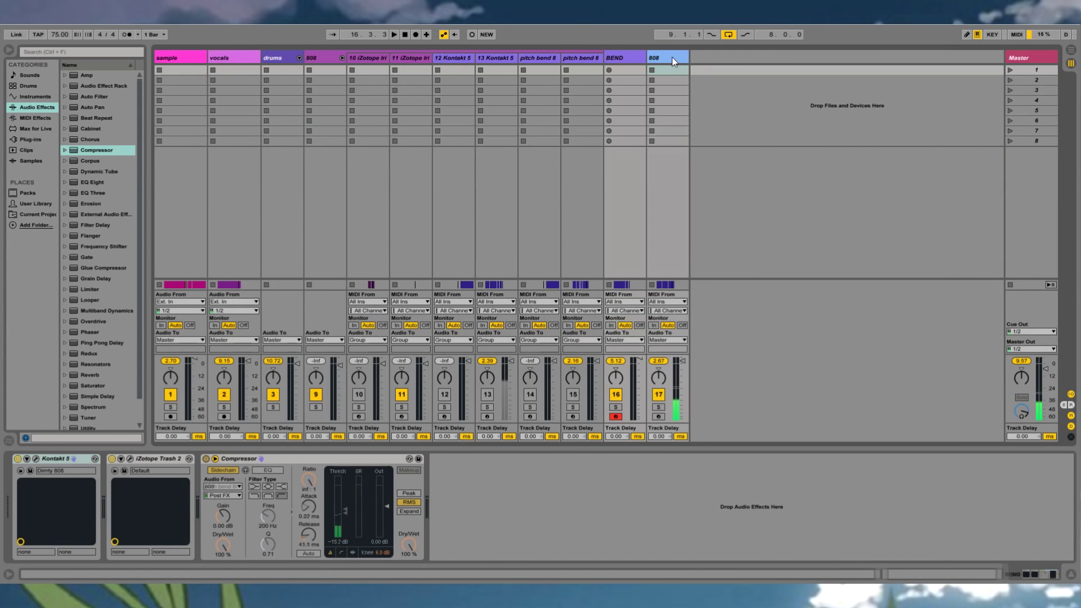
pyautogui.press('Tab')
pyautogui.scroll(-2, 715, 418)
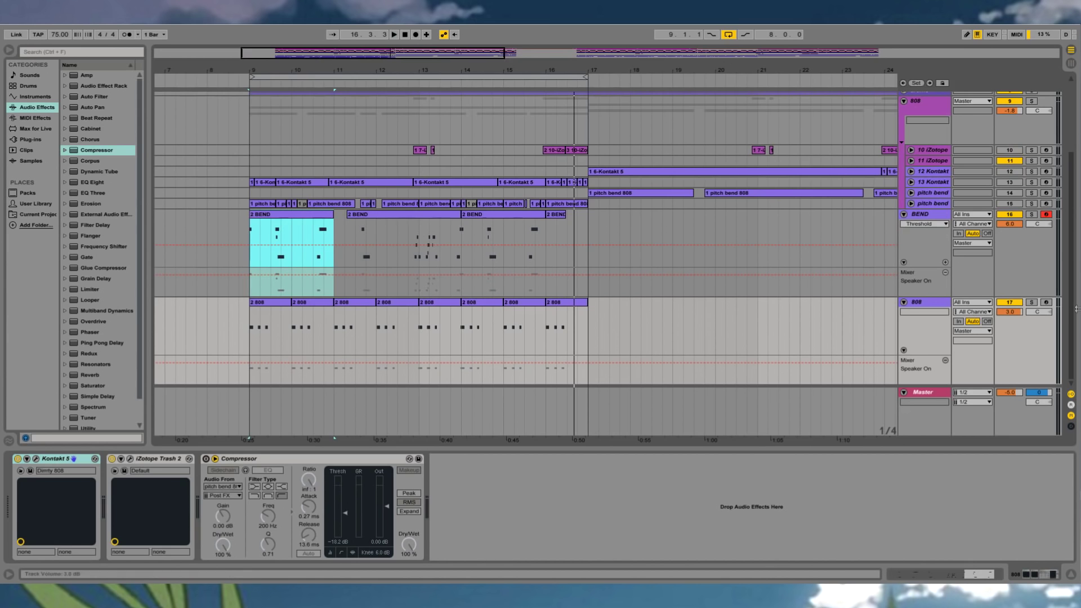
# - Solo the BEND track and export its section from bar 9 to bar 17 as a WAV file named bend
pyautogui.click(1032, 214)
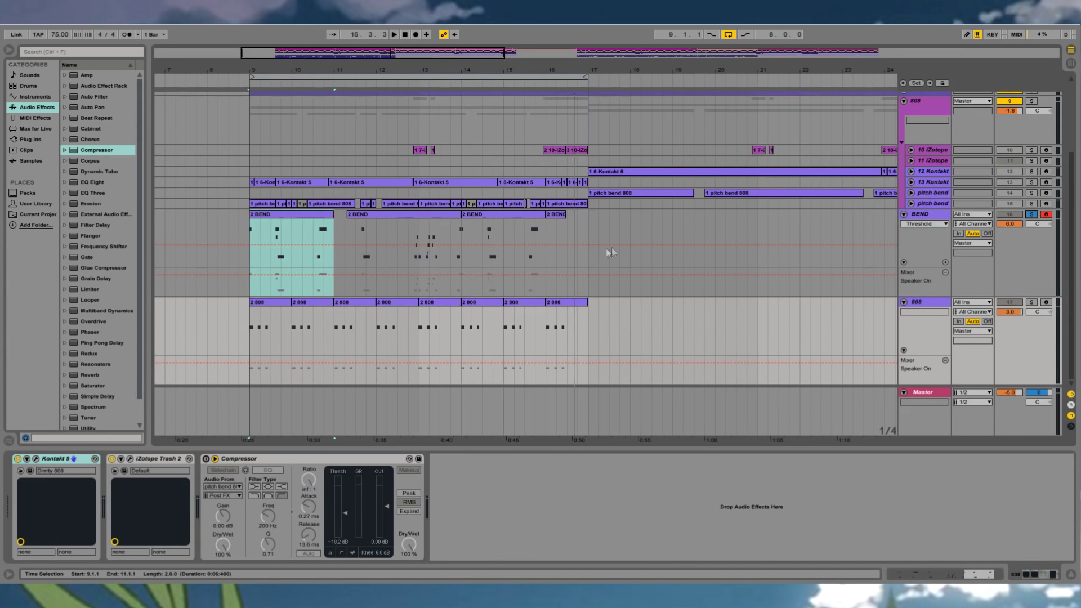
pyautogui.moveTo(590, 257); pyautogui.dragTo(248, 277)
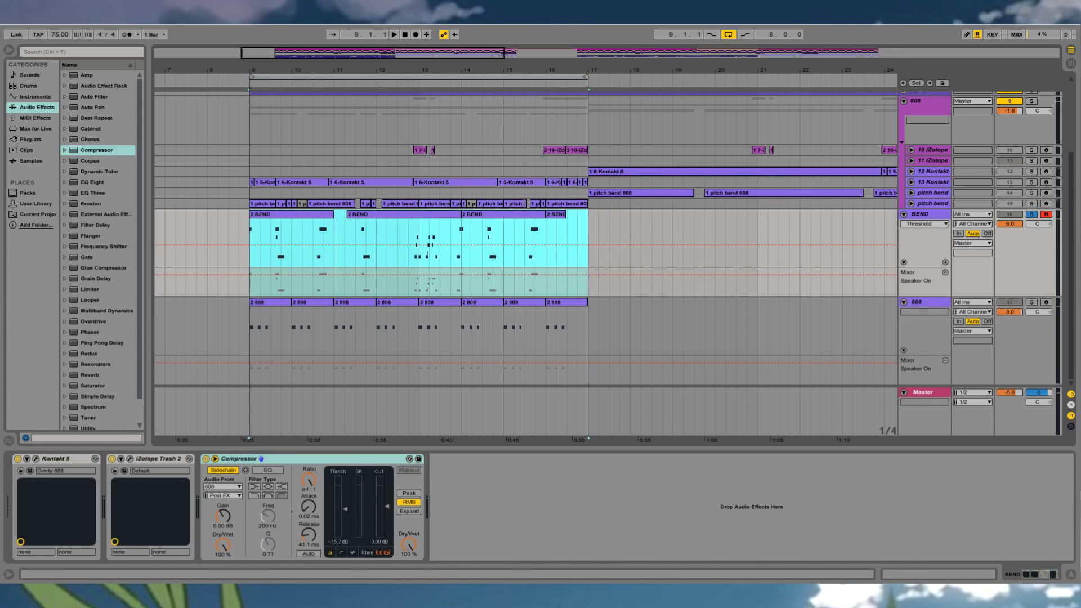
pyautogui.hotkey('alt', 'f')
pyautogui.click(85, 172)
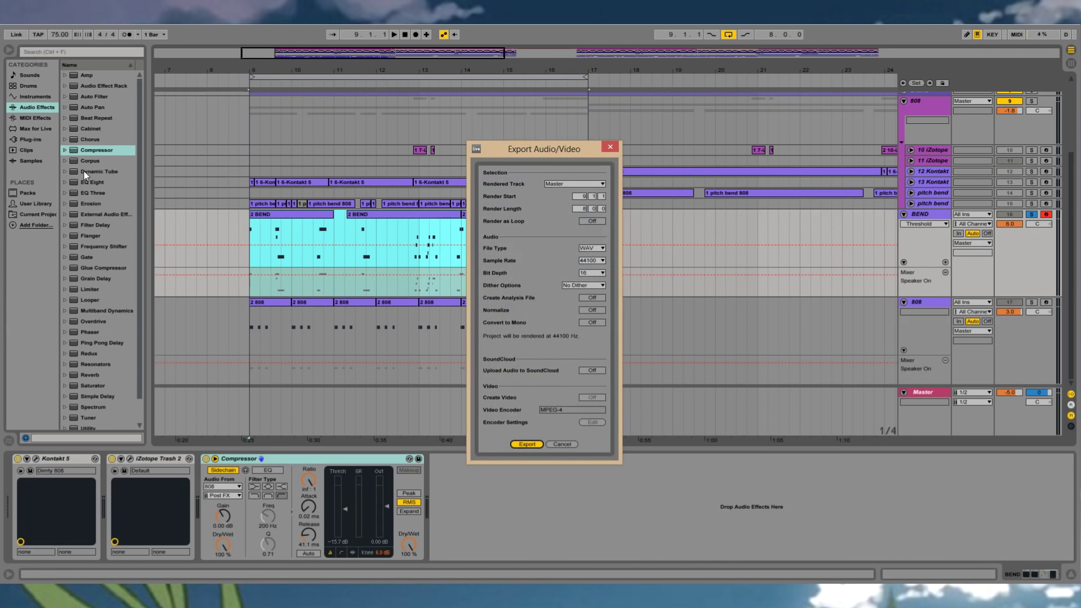
pyautogui.press('Return')
pyautogui.write('bdn')
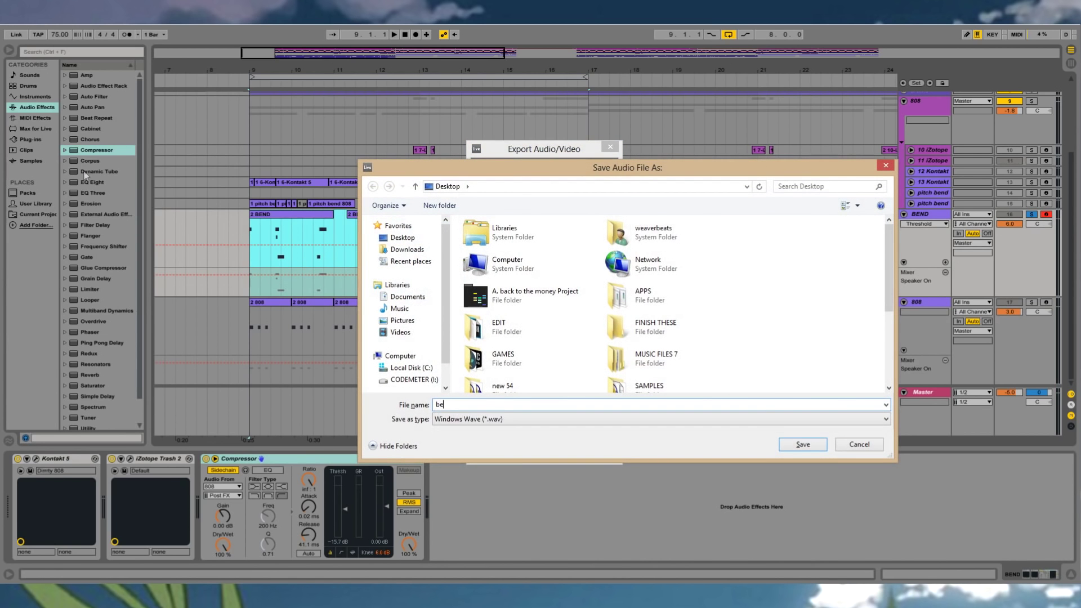
pyautogui.write('nd')
pyautogui.press('Return')
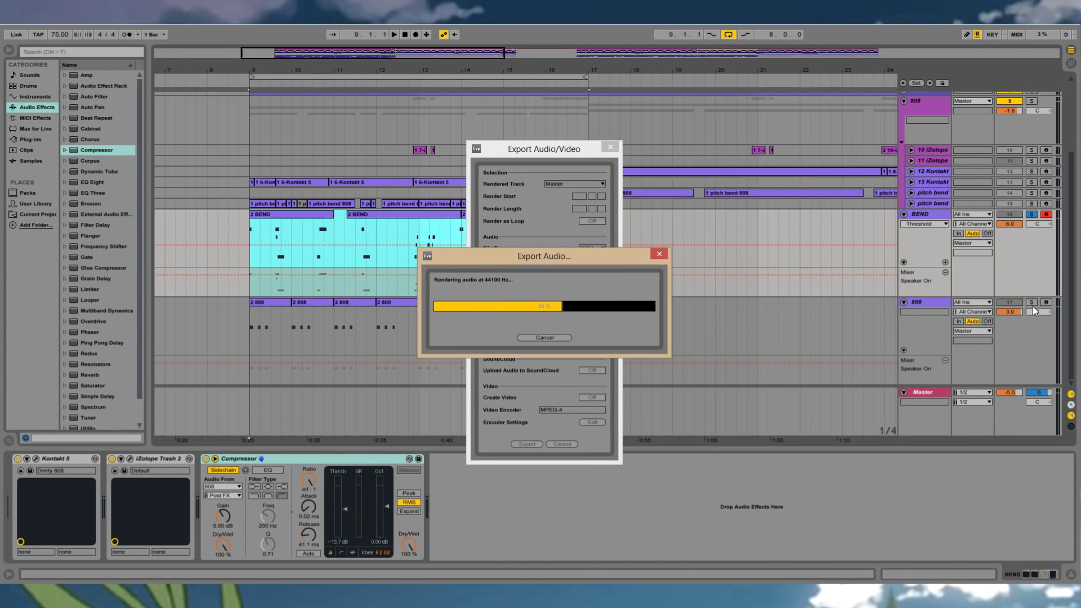
# - Solo the 808 track and export its section from bar 9 to bar 17 as a WAV file named 808
pyautogui.click(1031, 302)
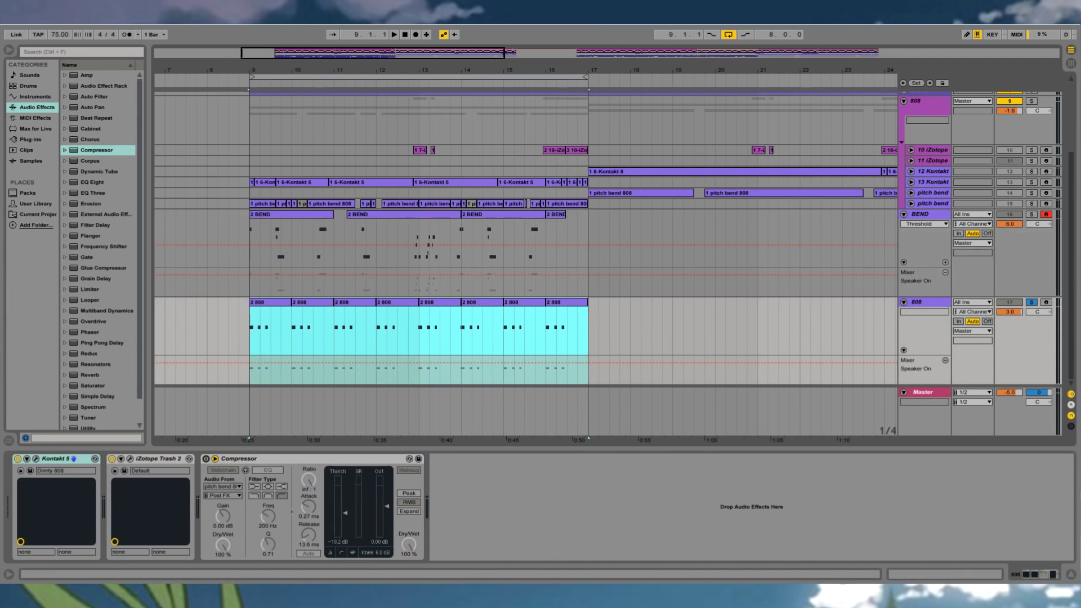
pyautogui.hotkey('ctrl', 'shift', 'r')
pyautogui.press('Return')
pyautogui.press('Return')
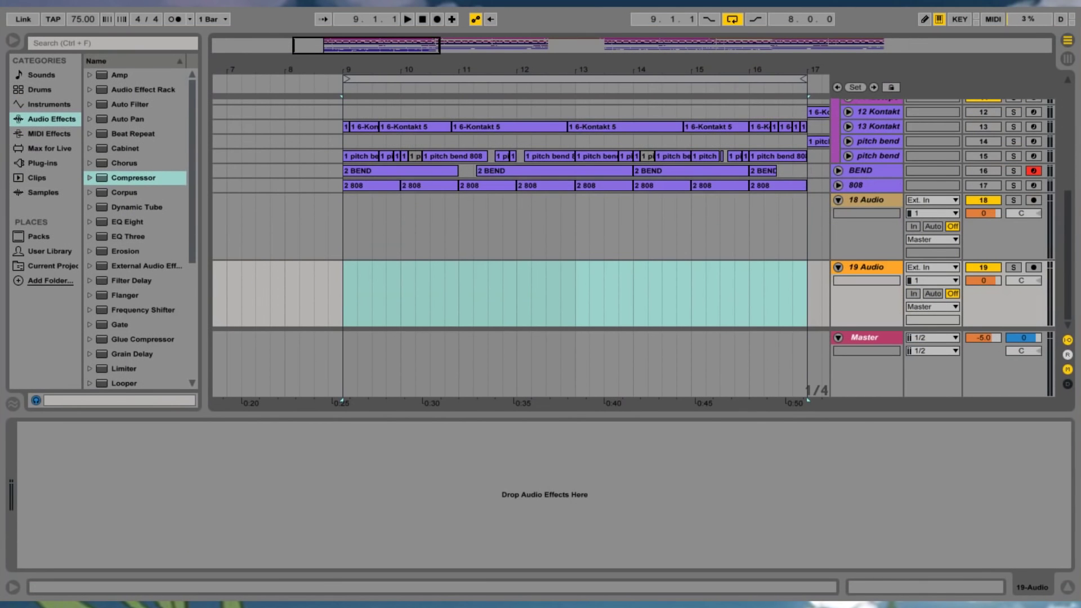
# - Place the exported bend file on the 18 Audio track and the 808 file on the 19 Audio track, both starting at bar 9
pyautogui.moveTo(360, 394); pyautogui.dragTo(345, 218)
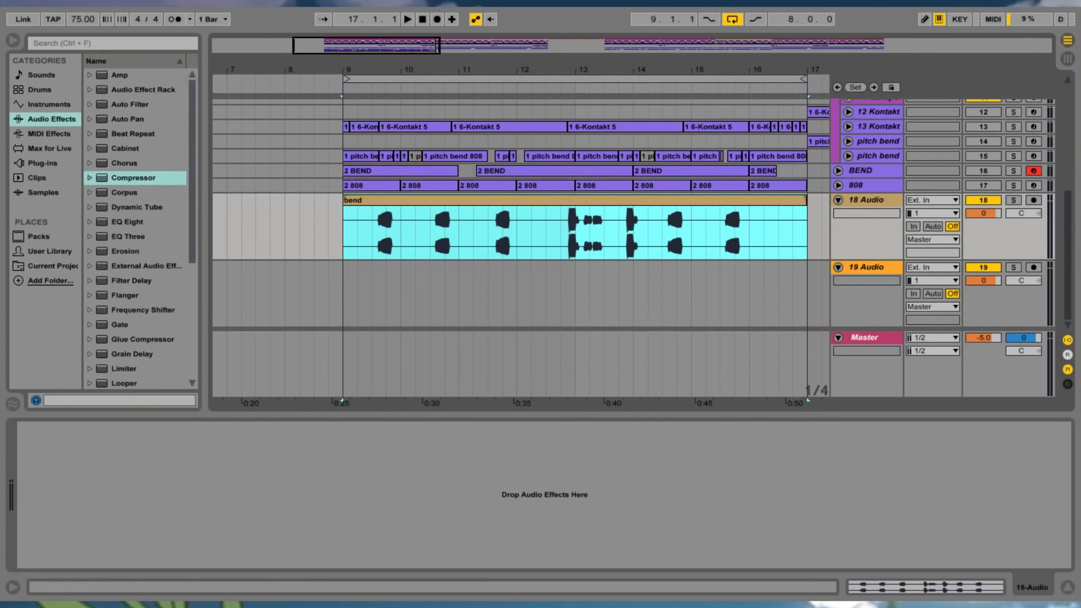
pyautogui.moveTo(400, 338); pyautogui.dragTo(339, 303)
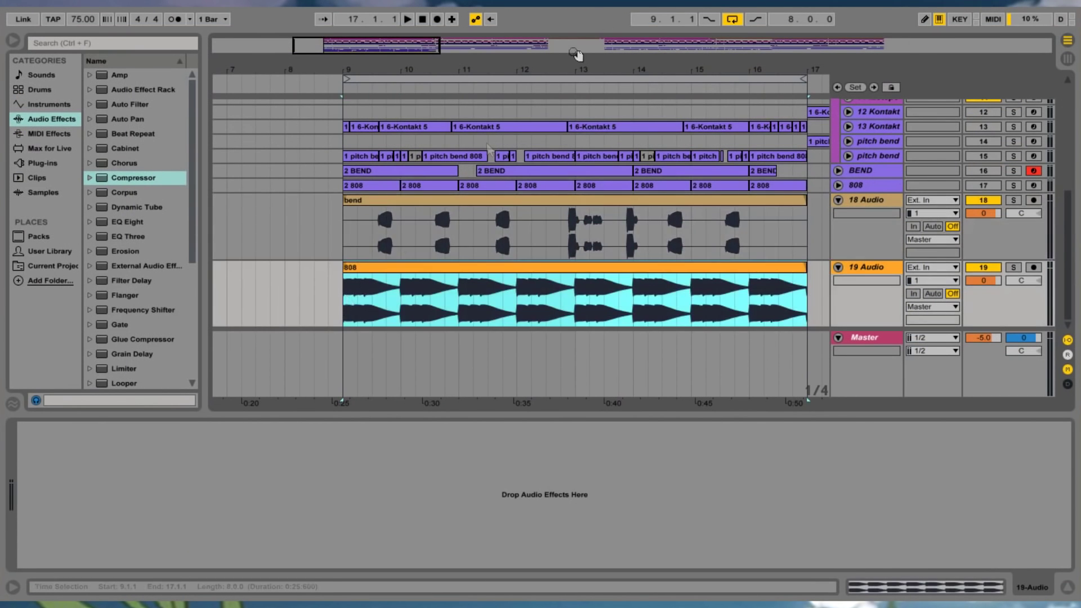
pyautogui.click(398, 78)
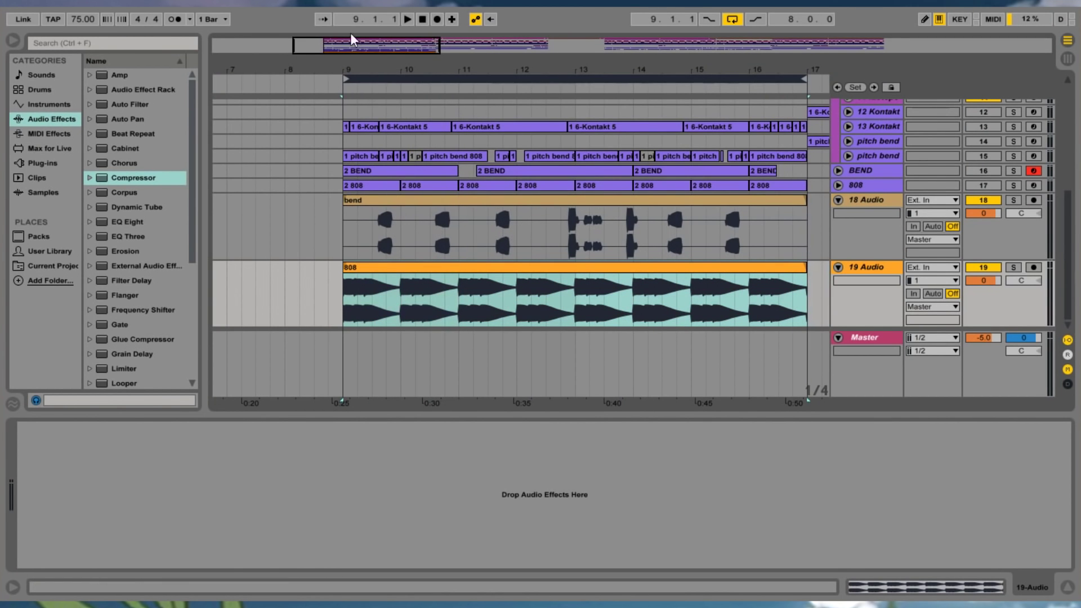
# - Cut the 808 audio tail from 9.3.3 to 10.1.1 out of the 19 Audio track and play from just before bar 9
pyautogui.moveTo(355, 71); pyautogui.dragTo(361, 74)
pyautogui.click(513, 295)
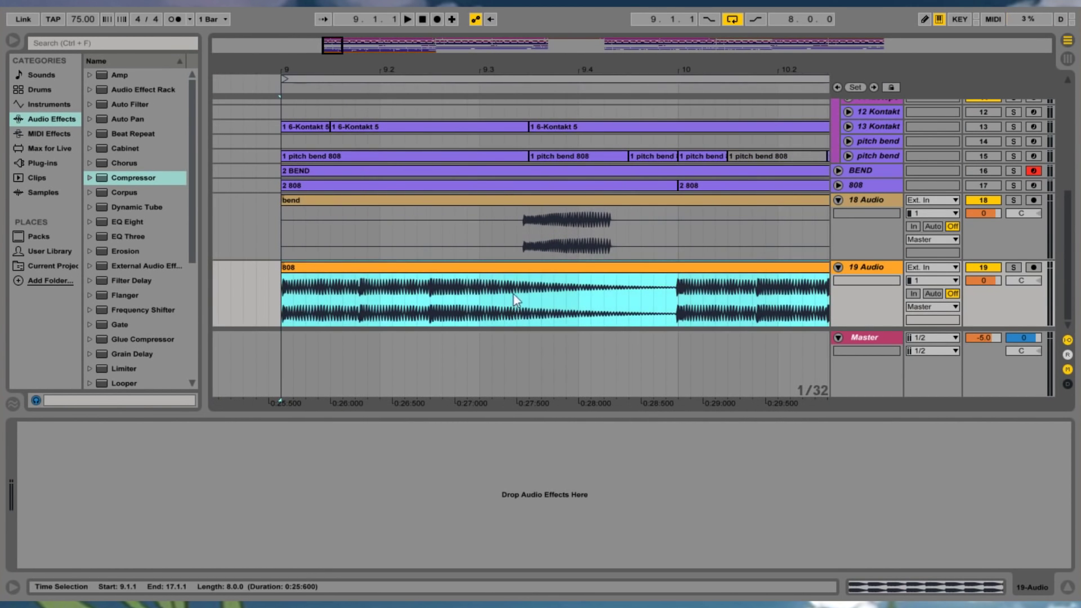
pyautogui.click(529, 304)
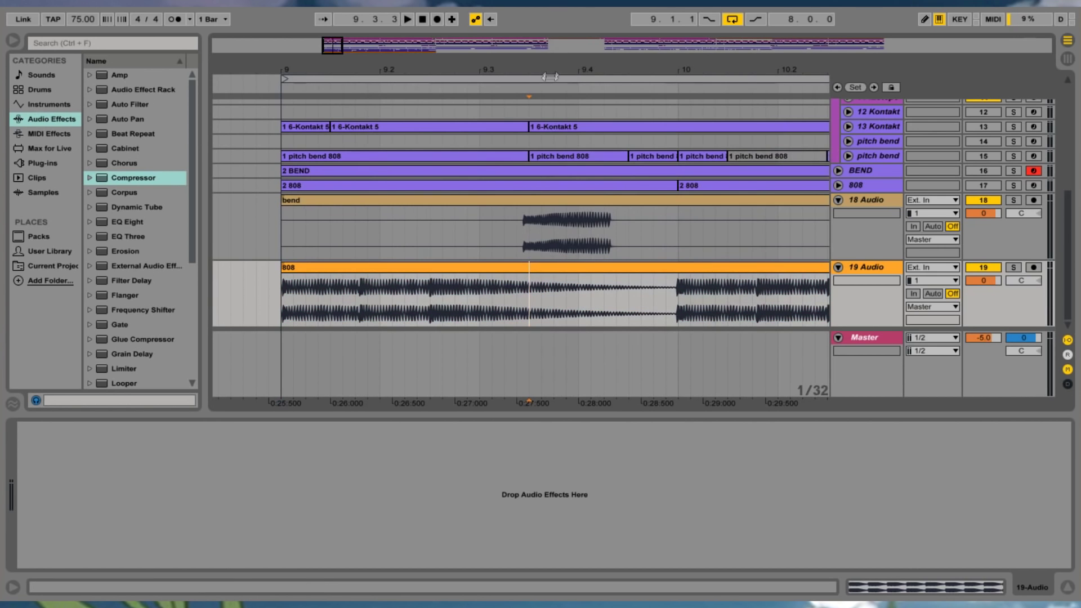
pyautogui.moveTo(534, 306); pyautogui.dragTo(681, 323)
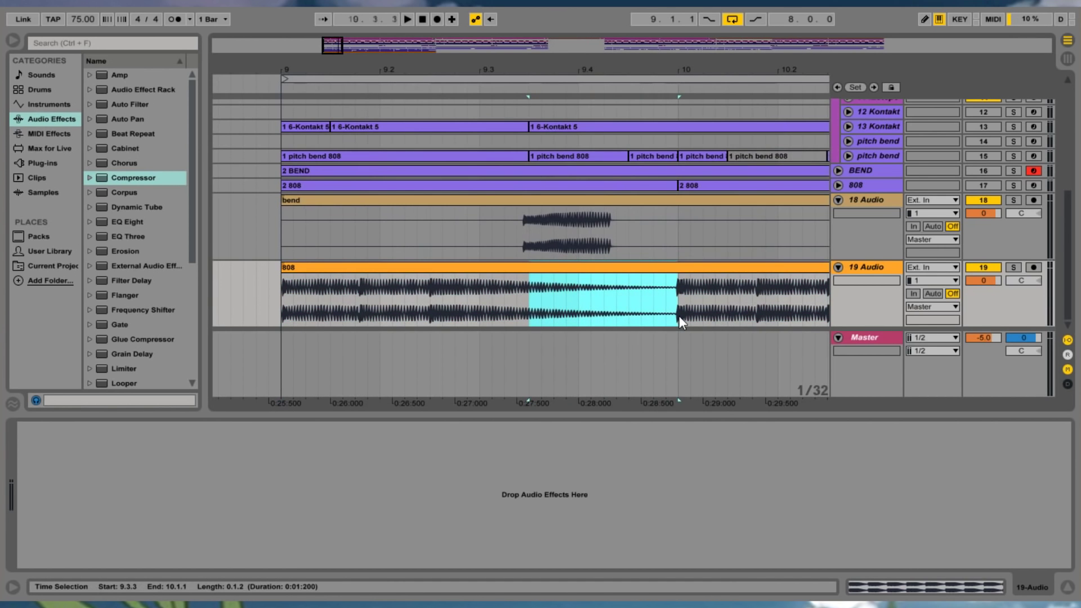
pyautogui.hotkey('ctrl', 'e')
pyautogui.press('Delete')
pyautogui.click(271, 297)
pyautogui.press('space')
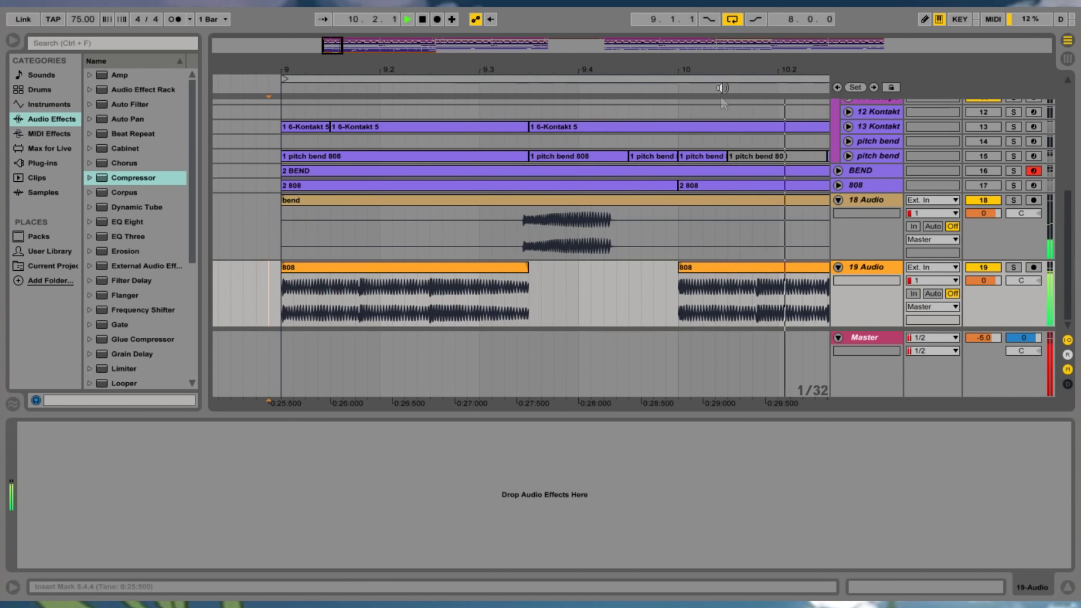
# - Stop playback and cut the 808 audio tail from 10.3.3 to 11.1.1 out of the 19 Audio track
pyautogui.moveTo(723, 70); pyautogui.dragTo(279, 71)
pyautogui.press('space')
pyautogui.click(475, 309)
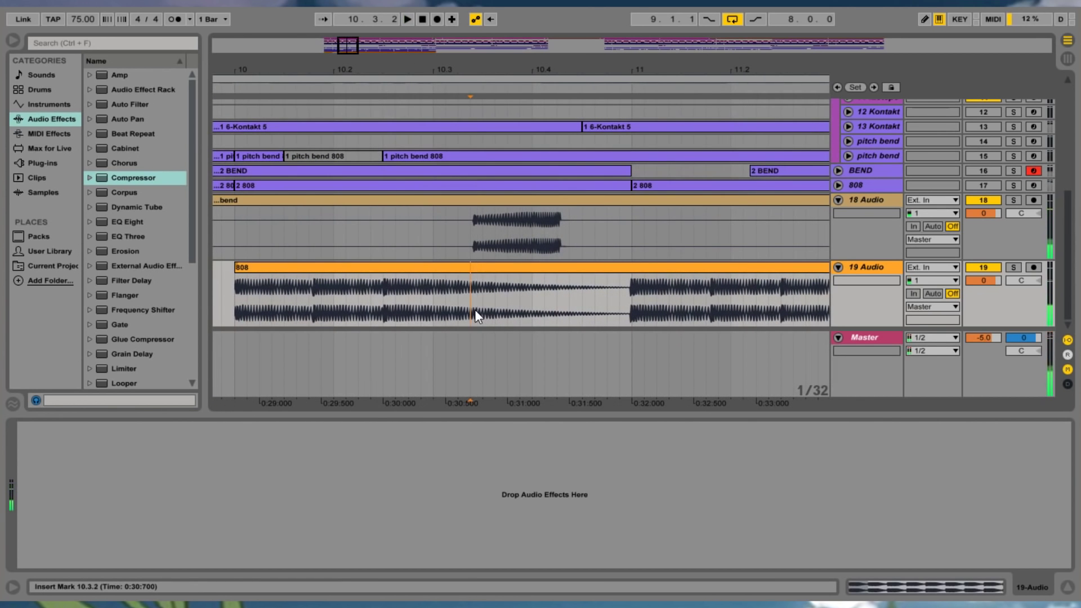
pyautogui.moveTo(487, 304); pyautogui.dragTo(630, 290)
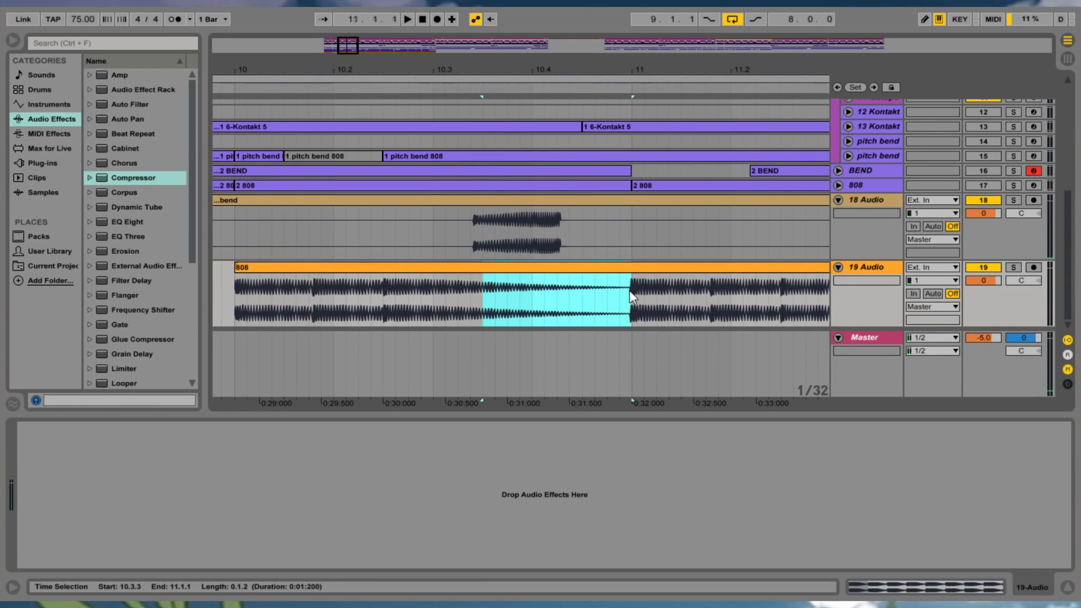
pyautogui.hotkey('ctrl', 'e')
pyautogui.press('Delete')
# - Split the bend audio clip at 10.2.4 and move its second part to start at 10.3.1
pyautogui.click(443, 228)
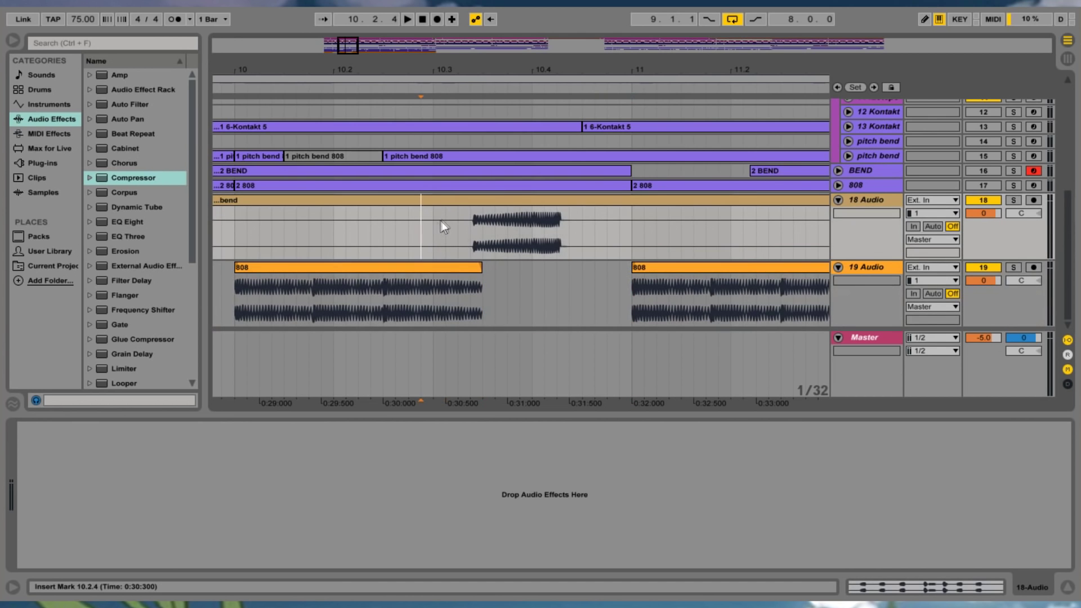
pyautogui.hotkey('ctrl', 'e')
pyautogui.moveTo(561, 204); pyautogui.dragTo(571, 203)
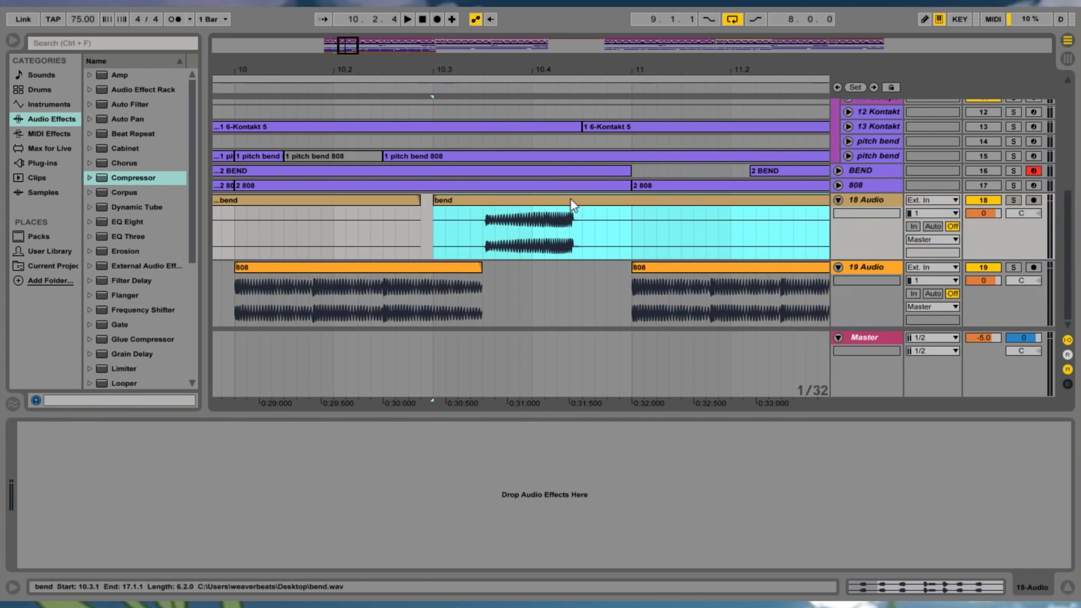
# - Return to the start of the bend and 808 audio clips and play them from 9.1.1
pyautogui.moveTo(508, 73); pyautogui.dragTo(1018, 72)
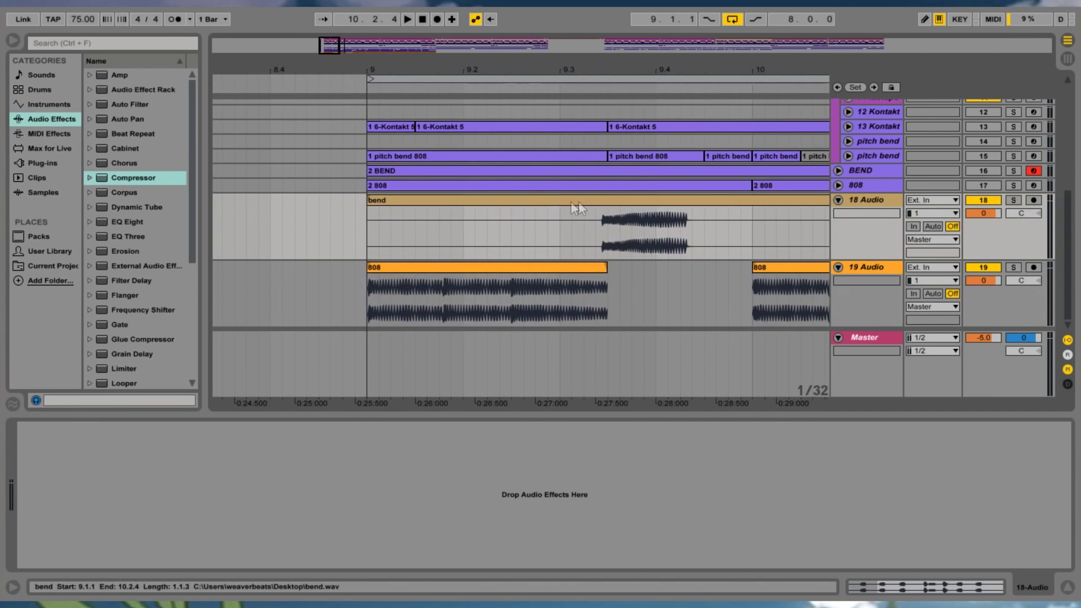
pyautogui.click(611, 190)
pyautogui.click(611, 199)
pyautogui.moveTo(609, 72); pyautogui.dragTo(631, 6)
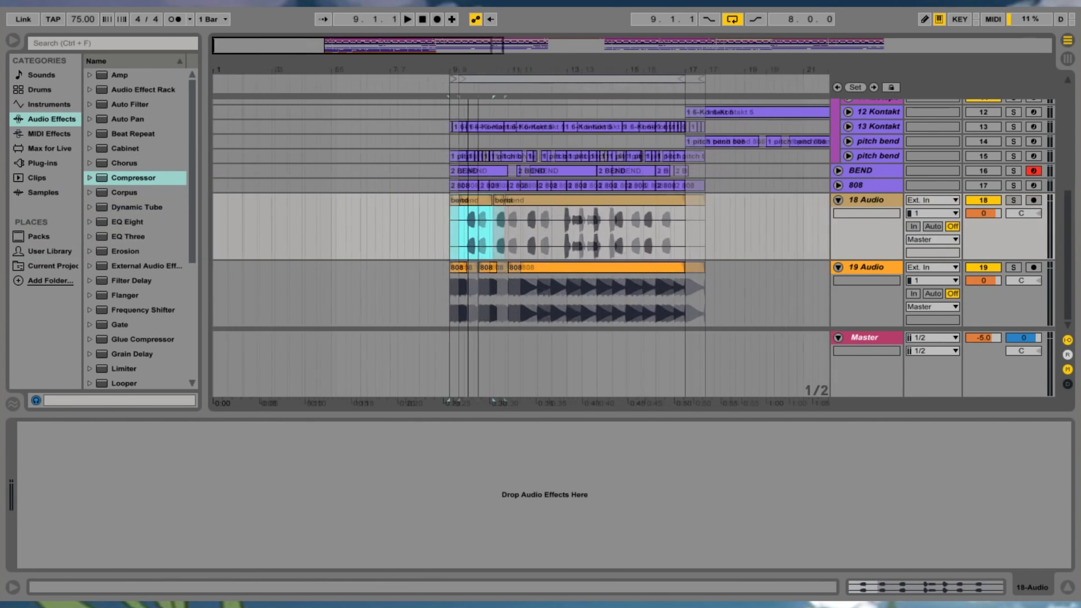
pyautogui.moveTo(468, 56); pyautogui.dragTo(452, 51)
pyautogui.click(438, 245)
pyautogui.press('space')
# - Cut the 808 audio tails from 11.3.3 to 12.1.1 and just before bar 13 out of the 19 Audio track
pyautogui.moveTo(510, 73); pyautogui.dragTo(526, 168)
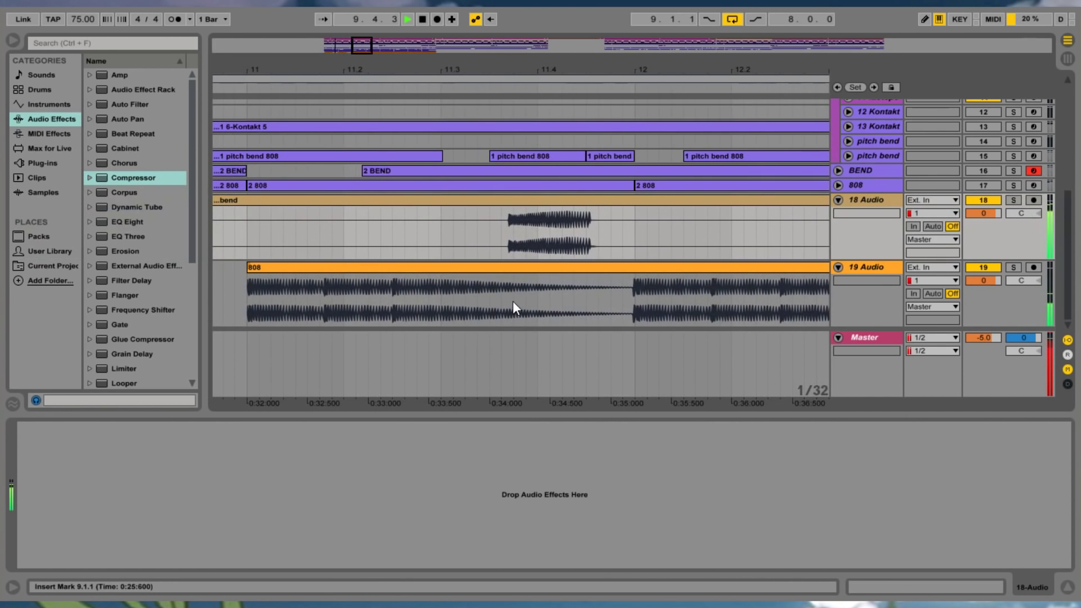
pyautogui.moveTo(499, 291); pyautogui.dragTo(633, 299)
pyautogui.hotkey('ctrl', 'e')
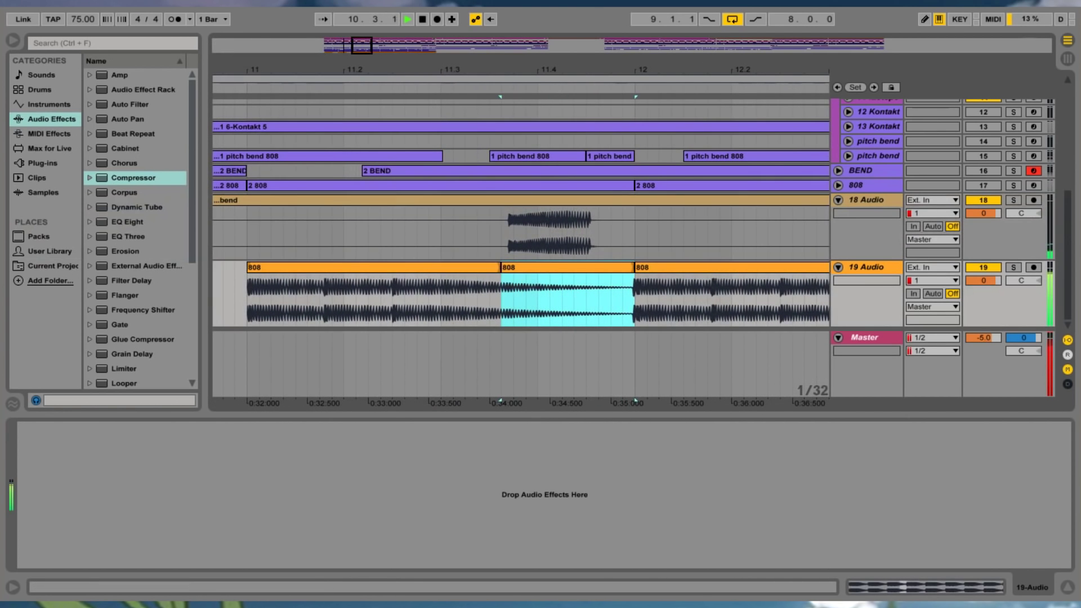
pyautogui.press('Delete')
pyautogui.moveTo(670, 65); pyautogui.dragTo(155, 65)
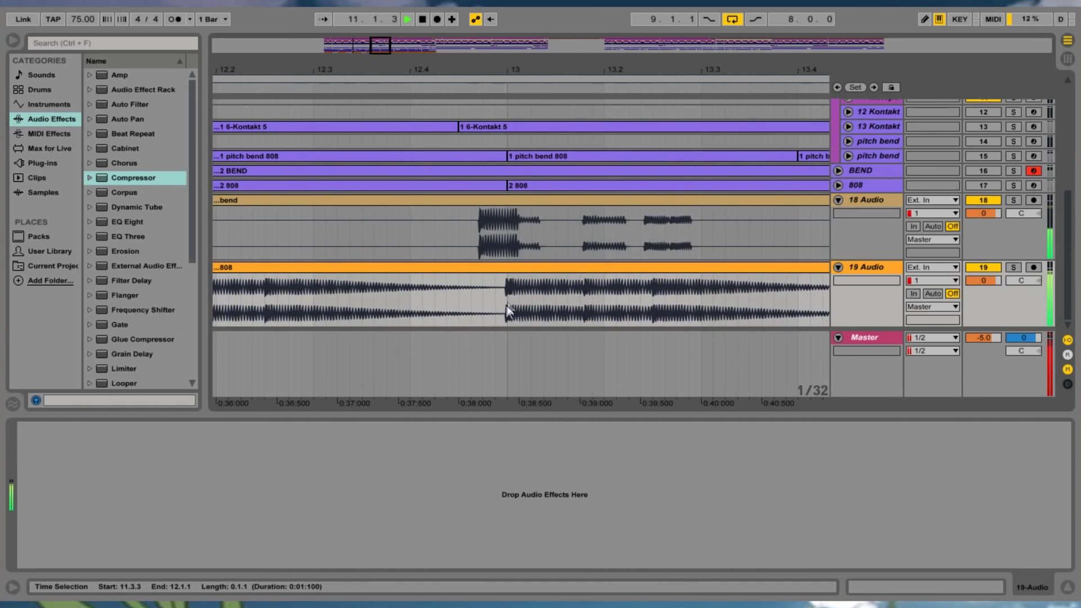
pyautogui.moveTo(462, 294); pyautogui.dragTo(505, 307)
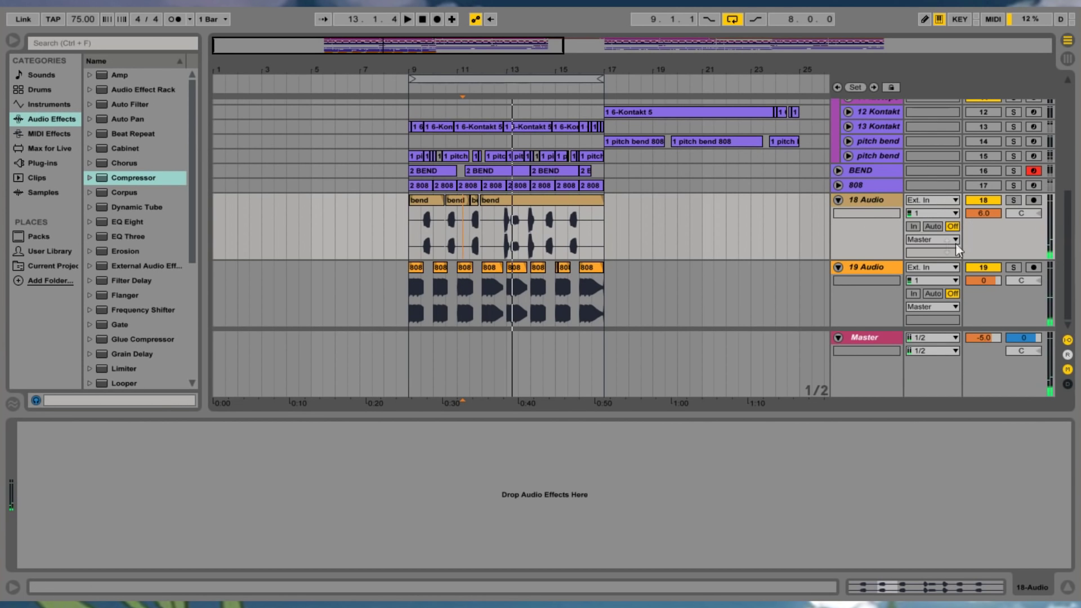
# - Select the 18 Audio and 19 Audio tracks together
pyautogui.click(880, 269)
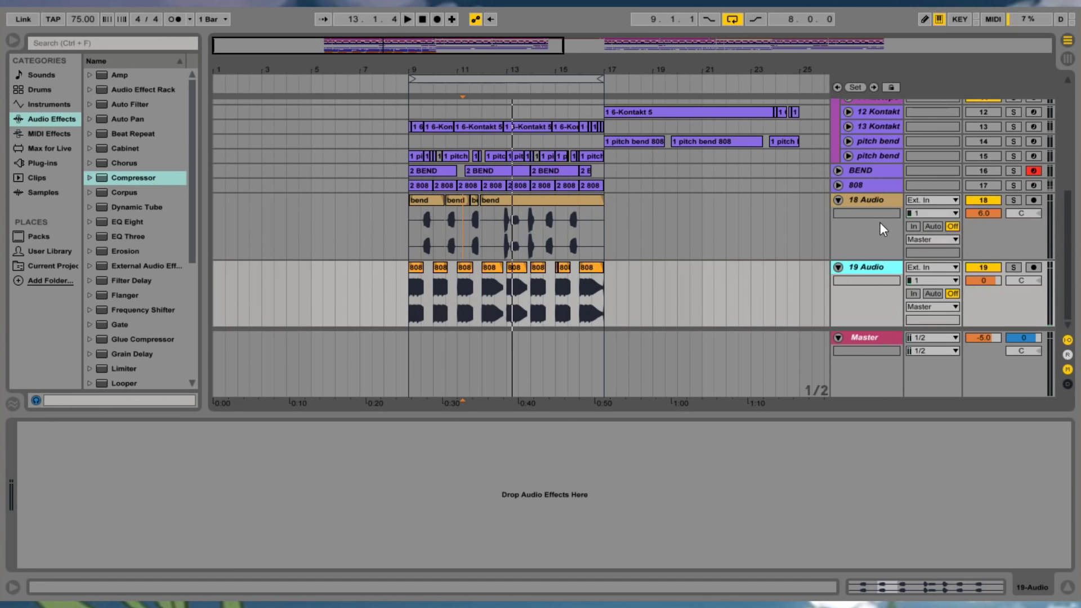
pyautogui.click(876, 200)
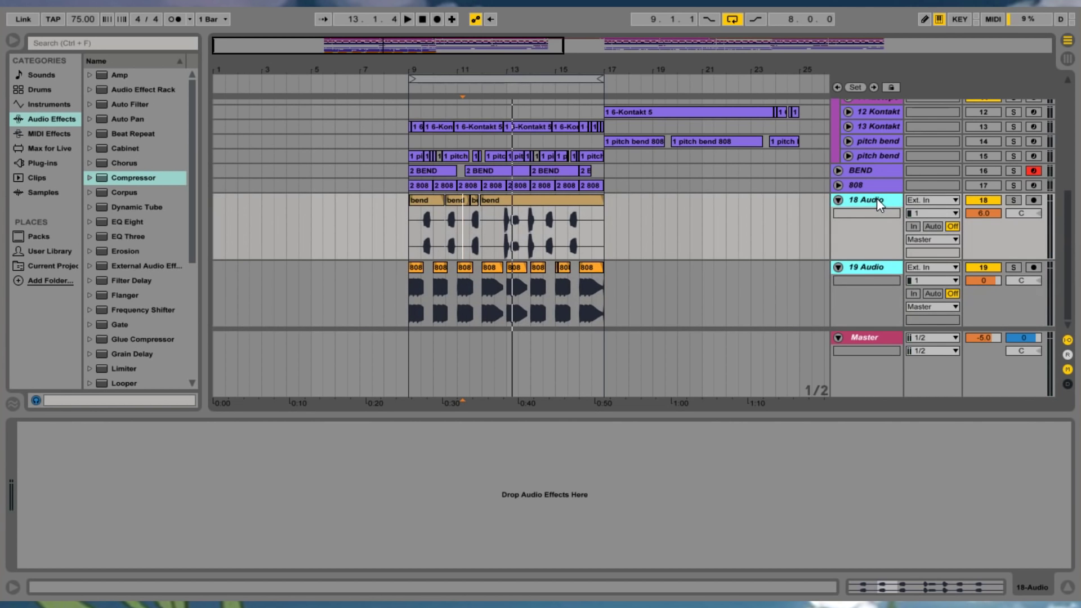